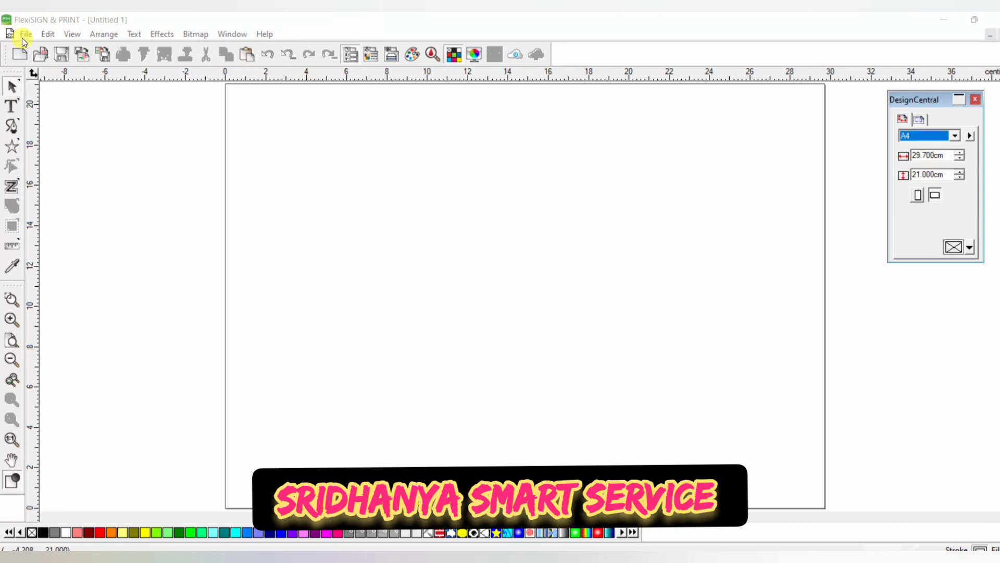
Import the apple, diamond, blackberry, crown, leopard, tiger, grapefruit and grape images together from the CONTOUR FILES folder.
left_click(23, 34)
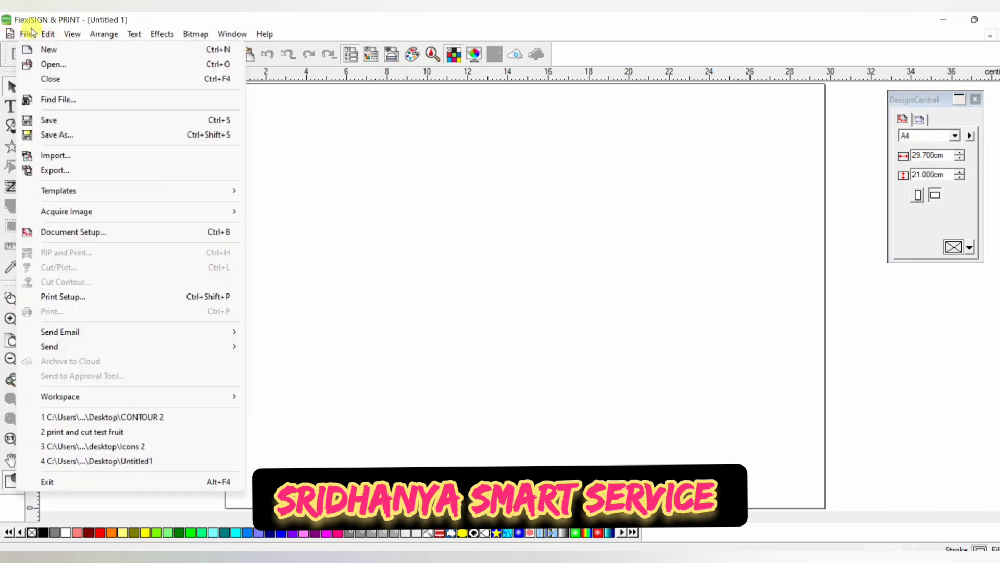
left_click(61, 156)
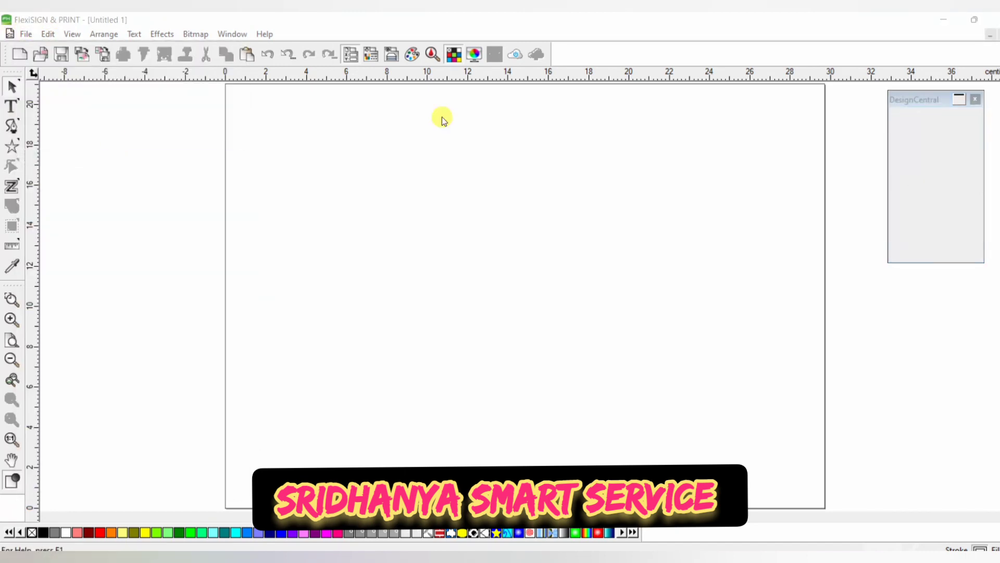
double_click(392, 237)
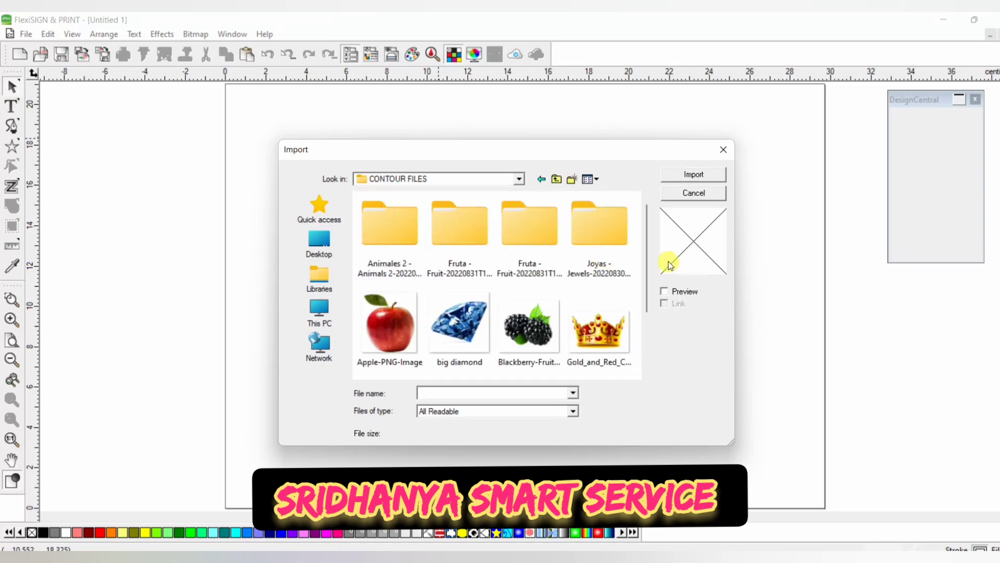
left_click(405, 331)
left_click(458, 327, "ctrl")
left_click(530, 329, "ctrl")
left_click(604, 314, "ctrl")
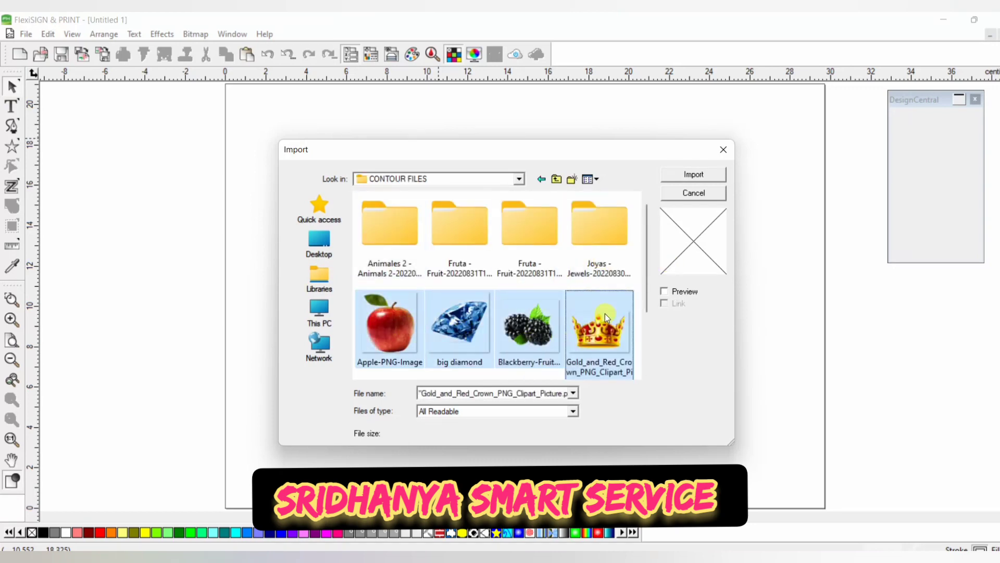
left_click_drag(644, 267, 651, 321)
left_click(607, 321, "ctrl")
left_click(507, 330, "ctrl")
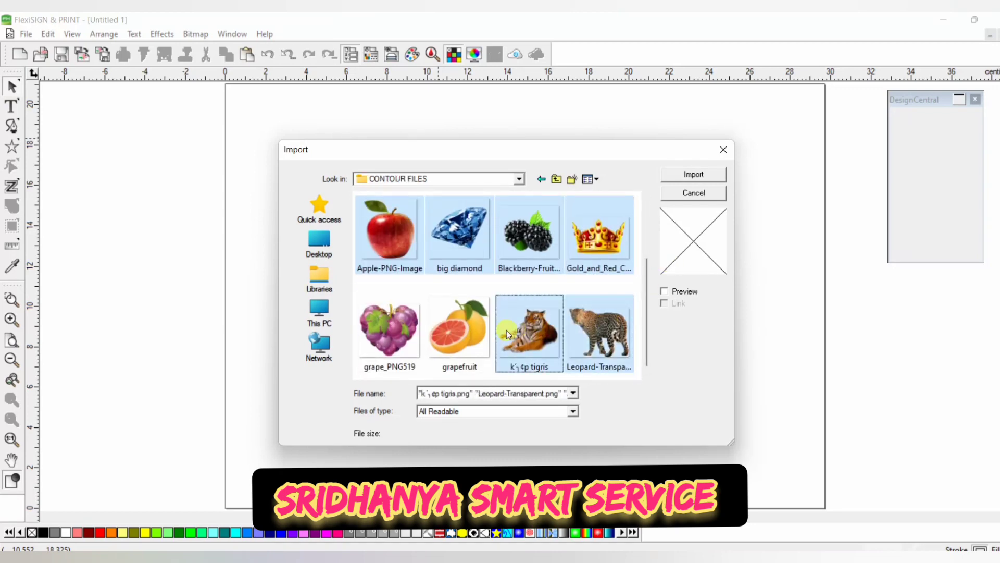
left_click(458, 331, "ctrl")
left_click(373, 336, "ctrl")
left_click(704, 173)
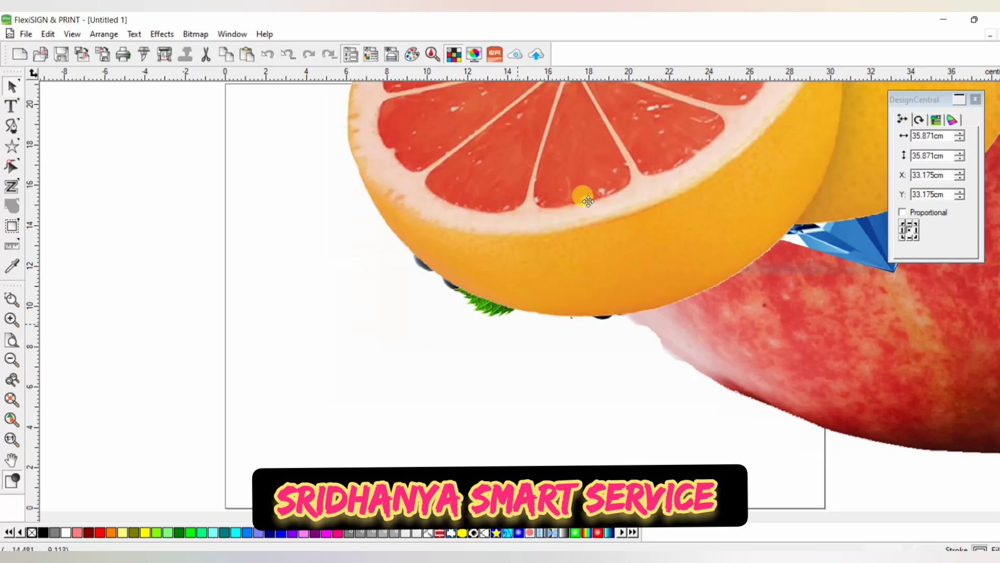
Move the large grapefruit image out of the overlapping pile, toward the page's lower-left corner.
scroll(419, 262, "up", 3)
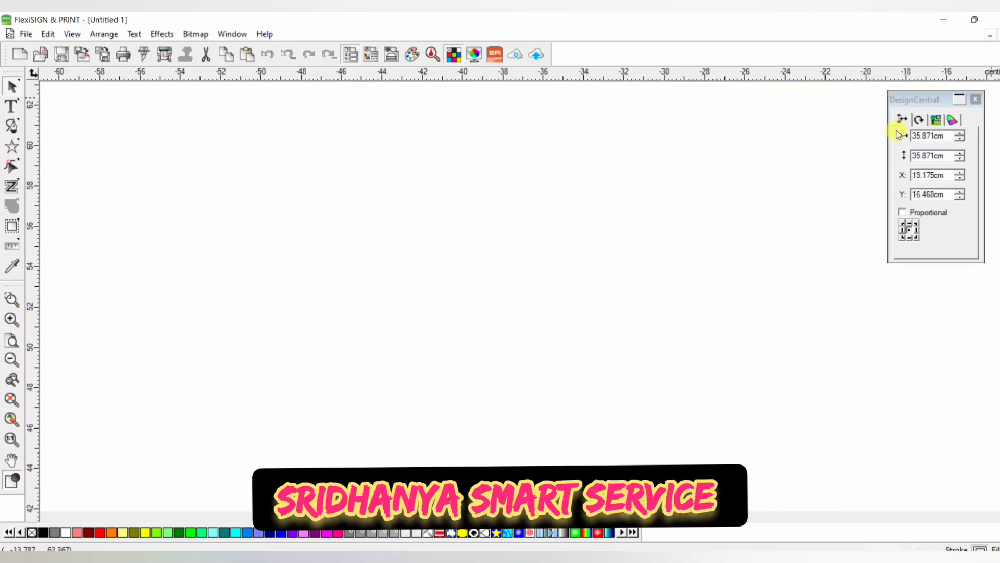
left_click(10, 357)
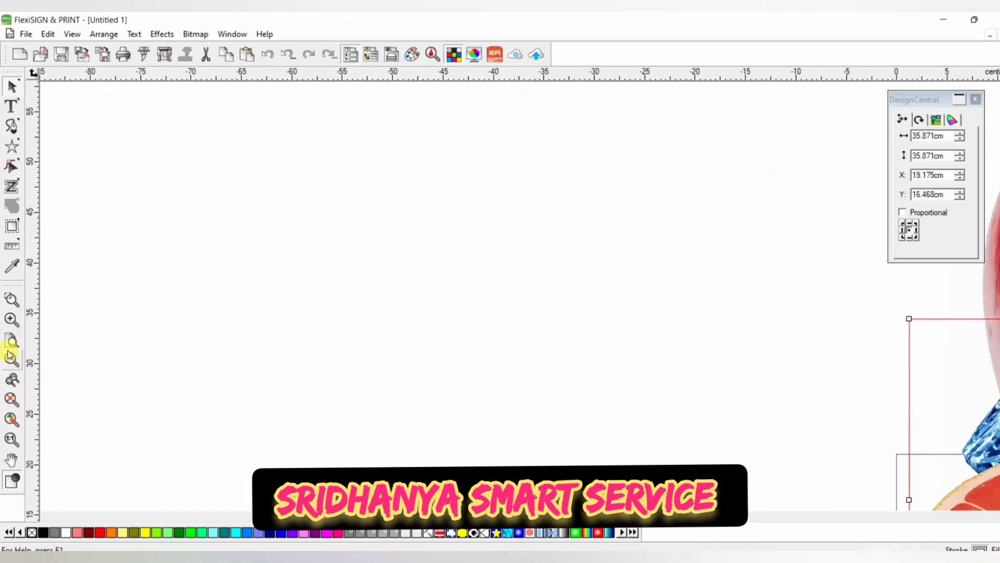
key("ctrl+0")
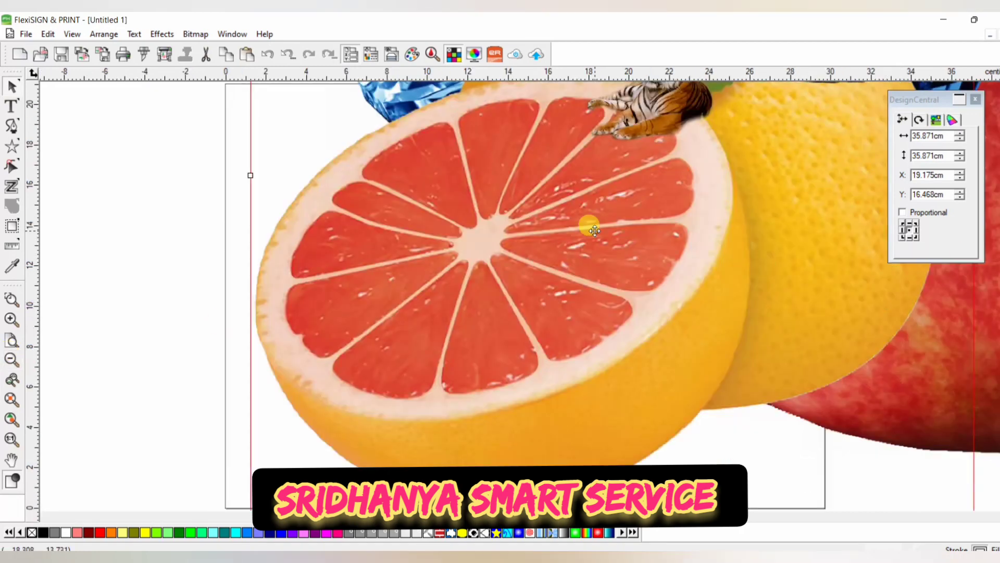
scroll(24, 236, "up", 1)
left_click(14, 358)
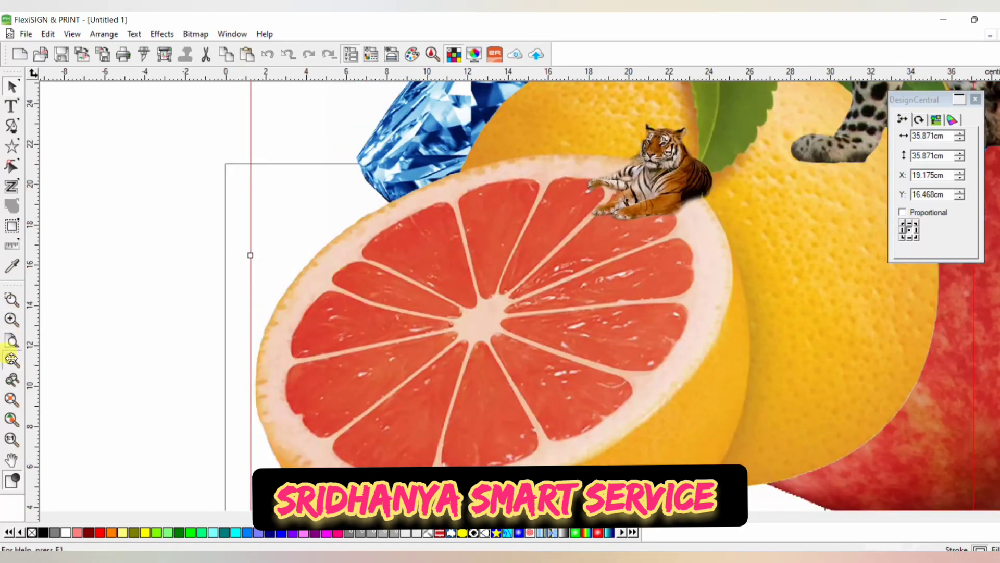
left_click(529, 268)
left_click_drag(333, 274, 306, 293)
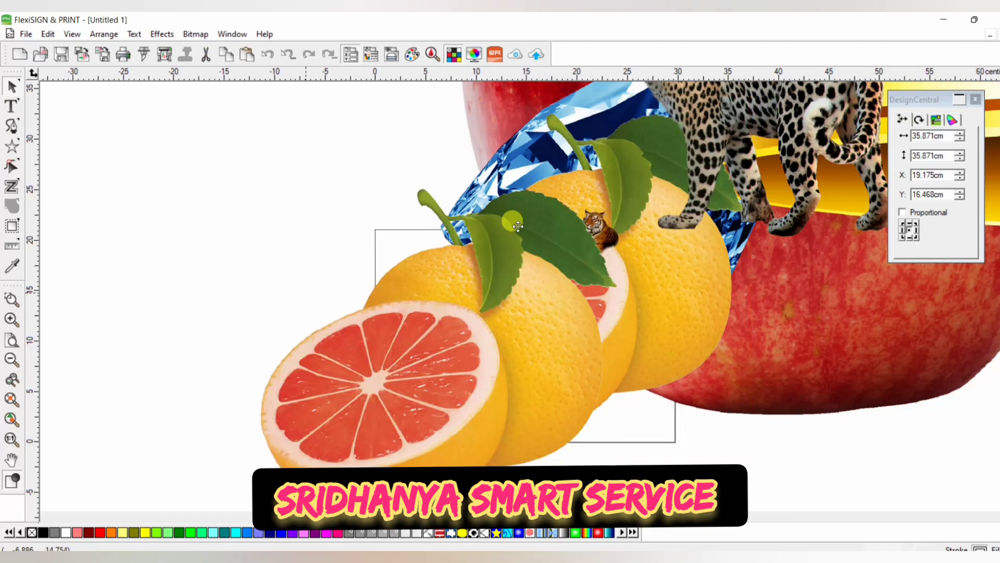
Resize the grapefruit image to 20 × 20 cm, and move it and the grape image to the empty area beside the page.
left_click_drag(950, 139, 900, 140)
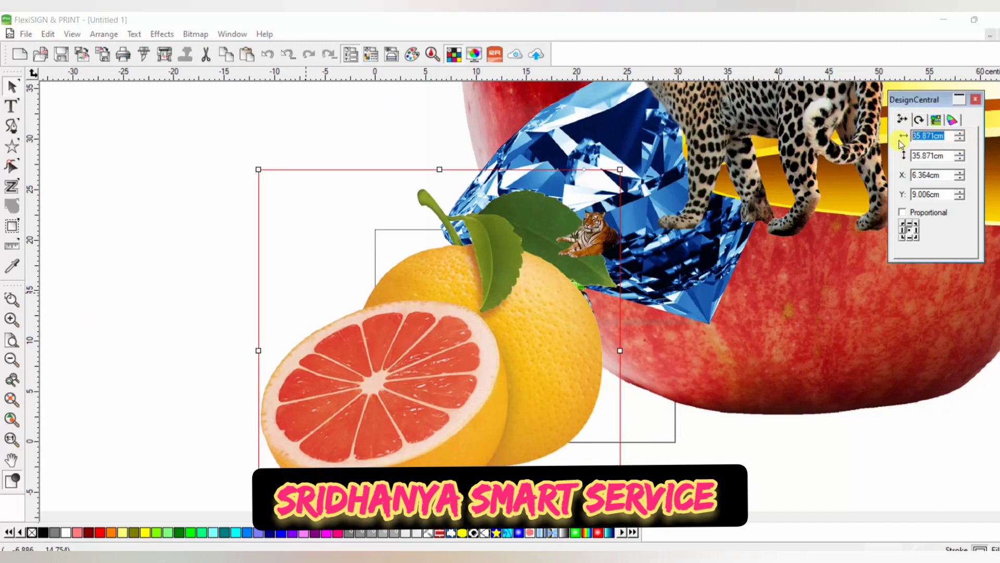
type("20")
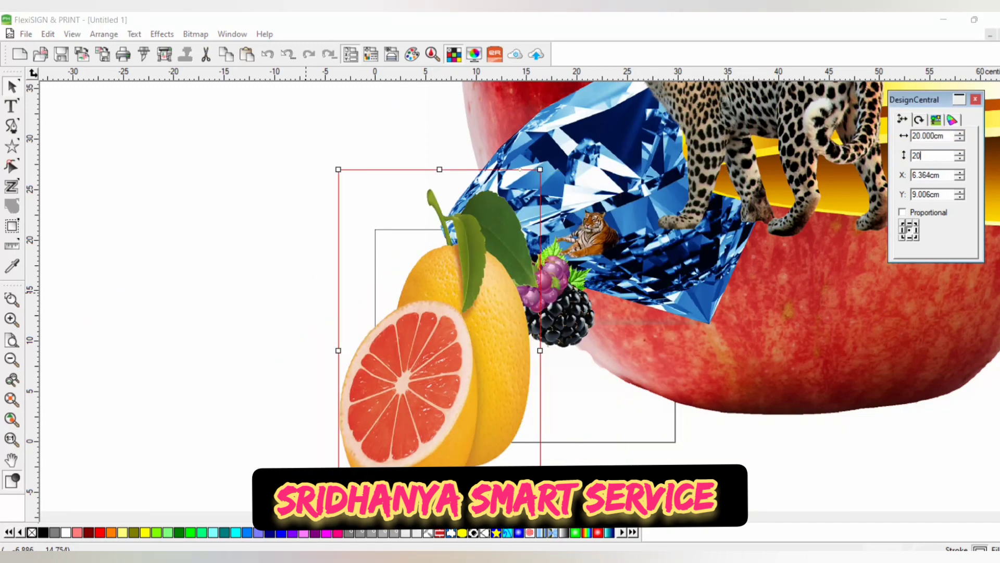
key("Return")
left_click_drag(418, 317, 261, 228)
left_click_drag(530, 273, 190, 380)
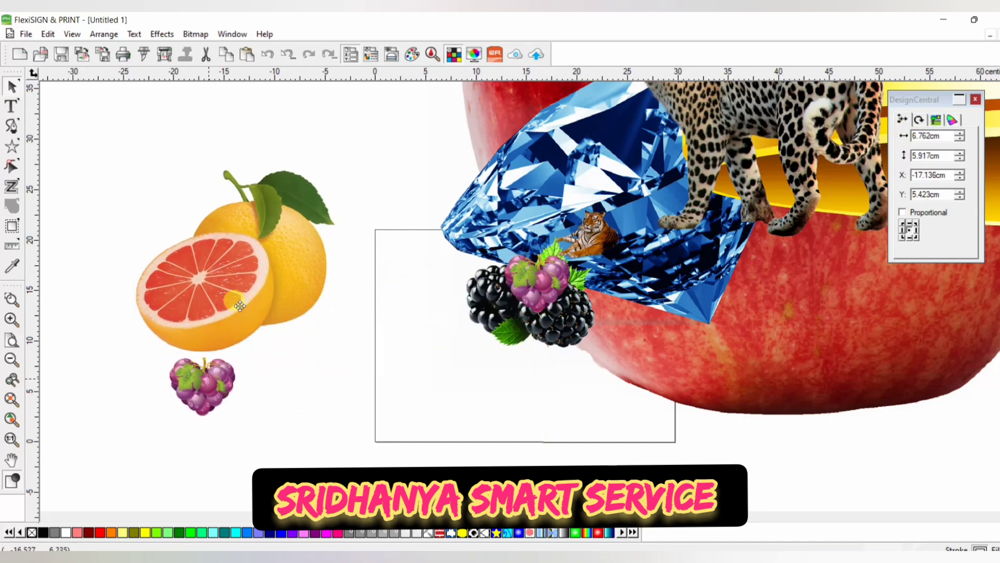
Resize the grapefruit image to 5 × 5 cm and place it above and slightly left of the grapes.
left_click(238, 298)
left_click(946, 137)
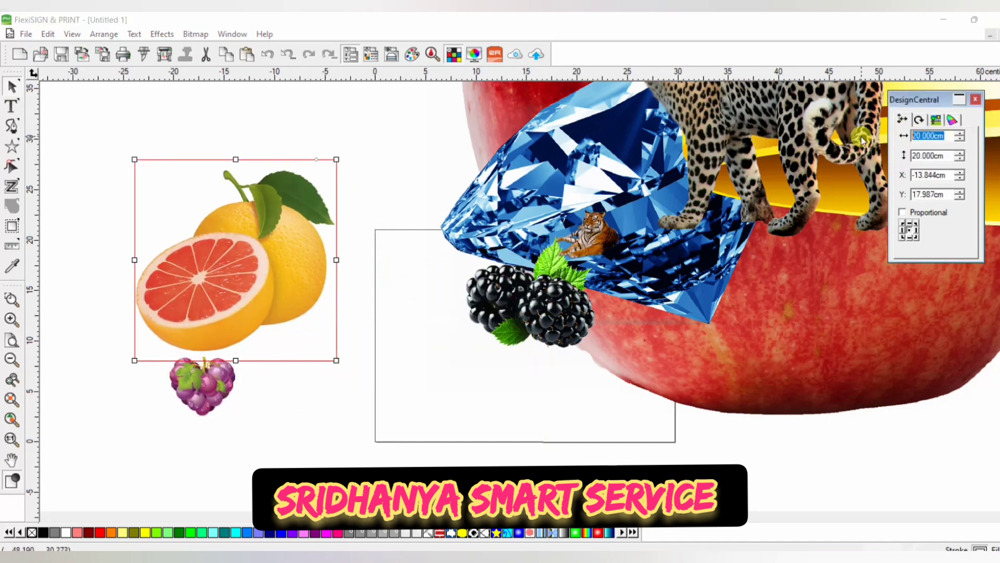
type("5")
key("Tab")
type("5")
key("Return")
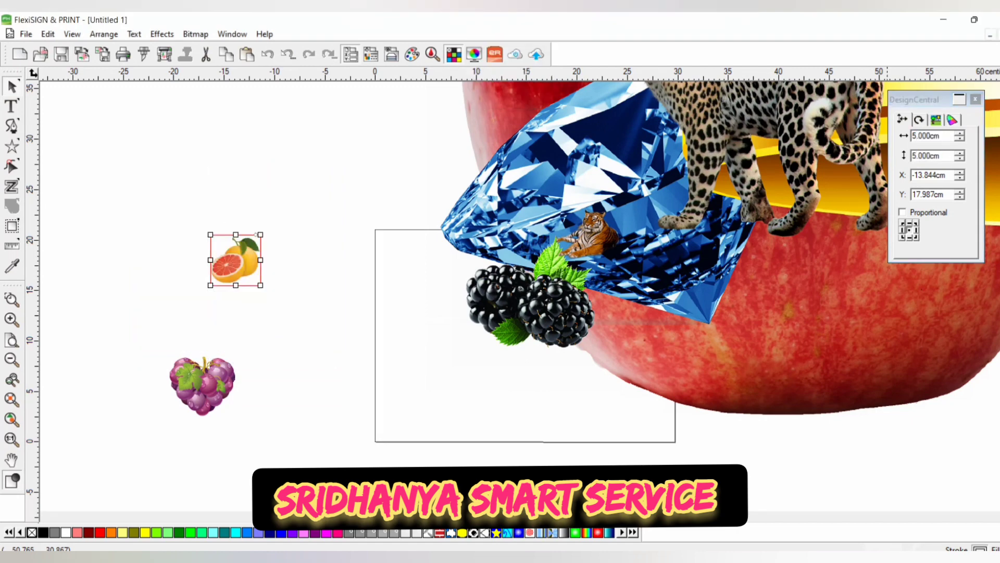
left_click_drag(218, 245, 132, 288)
Move the blackberry image off the page, above the grapefruit, and resize it to 5 × 5 cm.
left_click(476, 292)
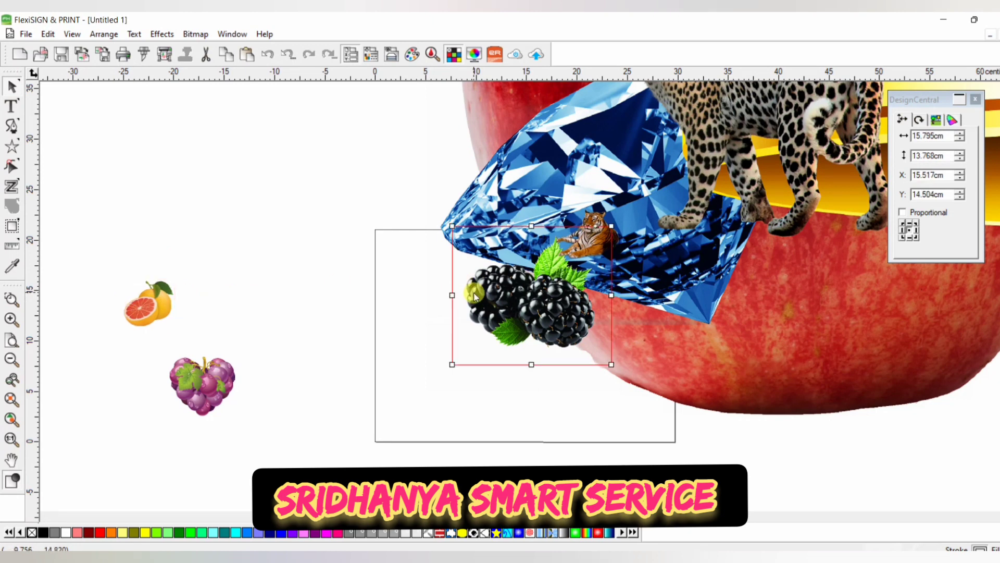
left_click_drag(476, 292, 138, 182)
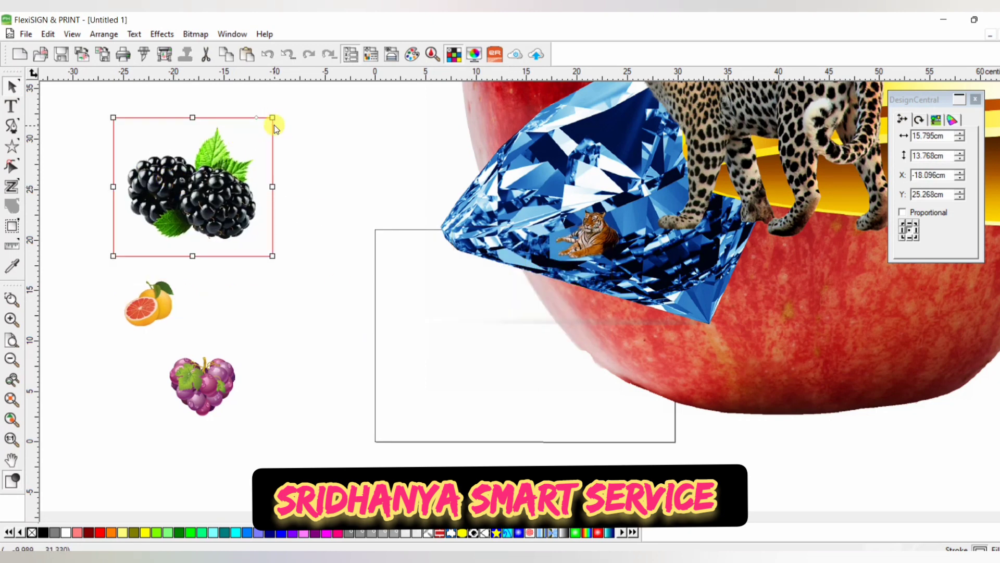
left_click_drag(273, 114, 186, 181)
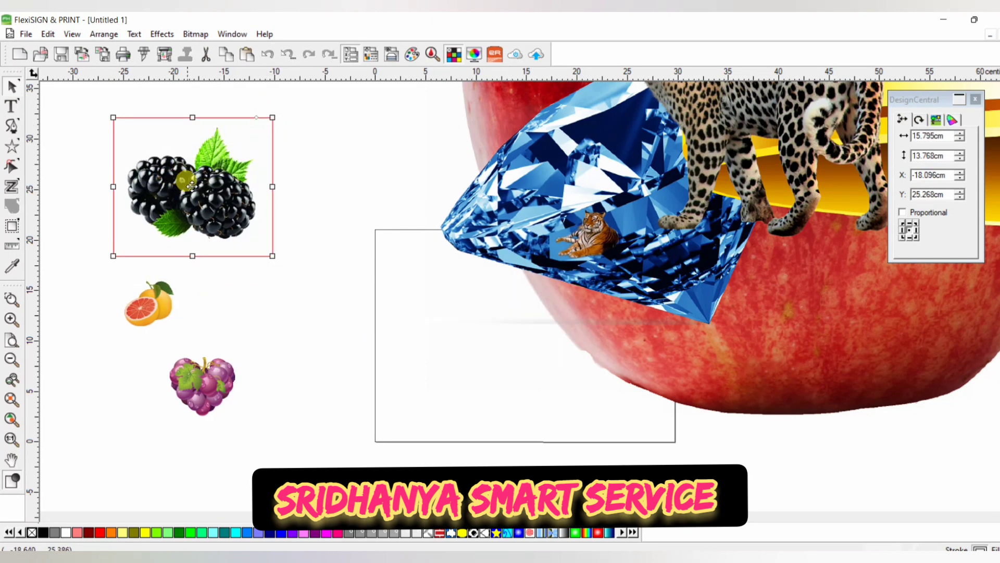
double_click(949, 135)
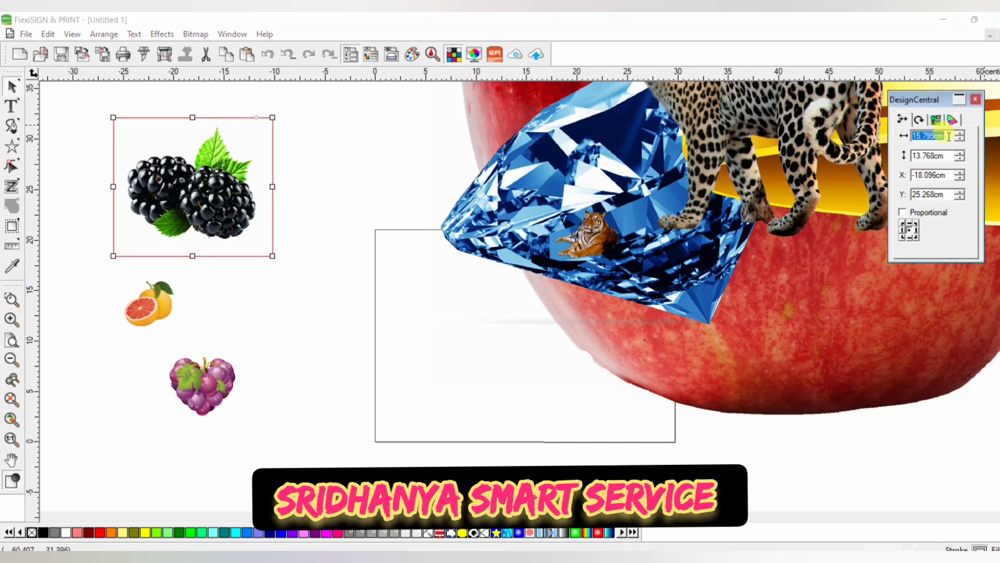
type("5")
key("Tab")
type("5")
key("Return")
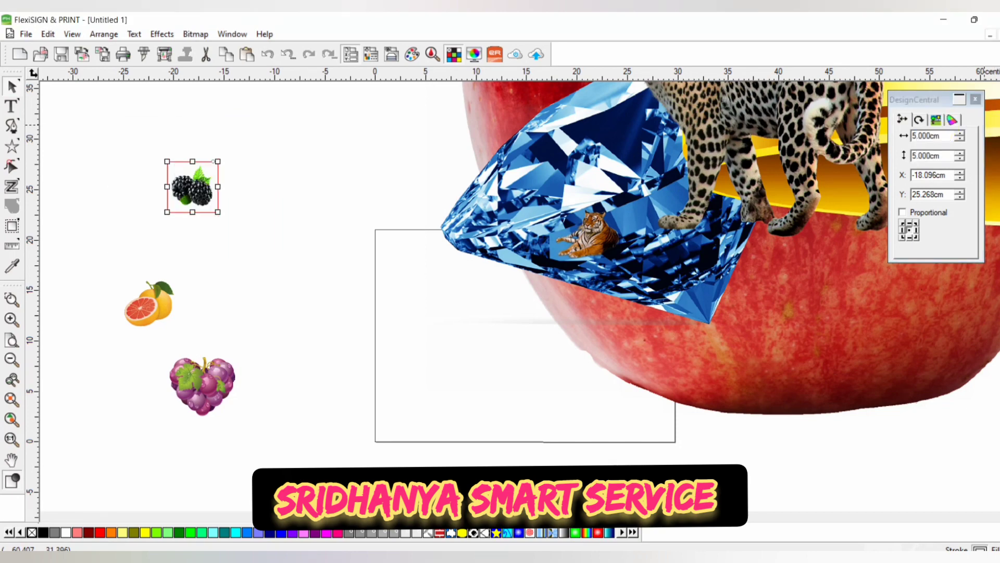
Resize the leopard image to 10 × 5 cm and place it beside the grapefruit, with the tiger image beside the grapes.
left_click_drag(820, 133, 678, 256)
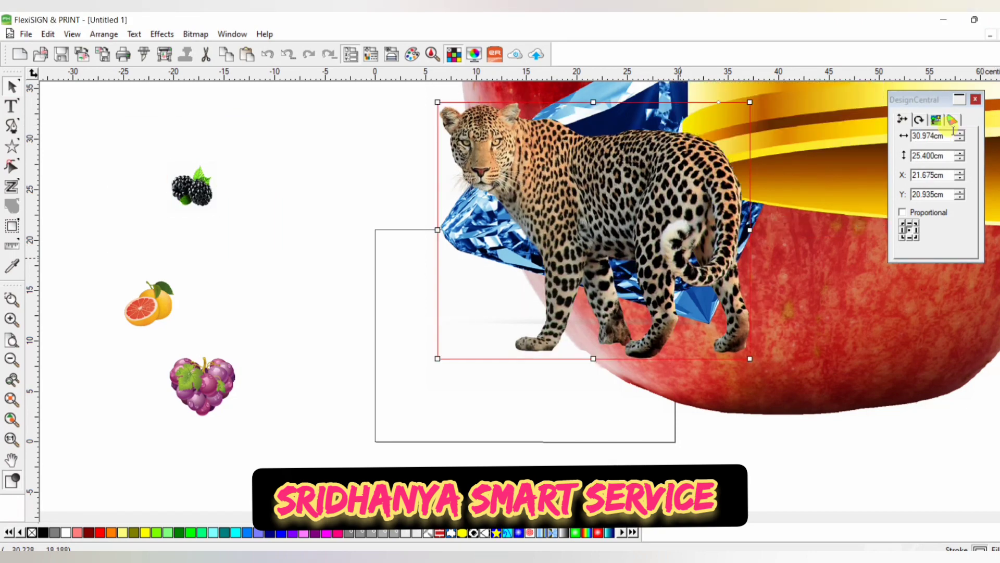
left_click_drag(951, 135, 889, 134)
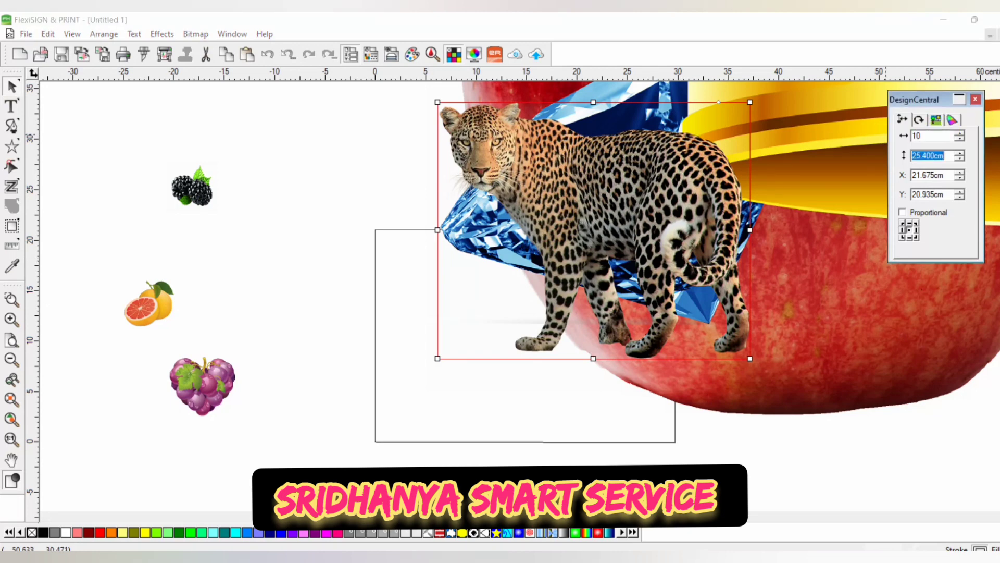
type("5")
left_click_drag(621, 241, 274, 317)
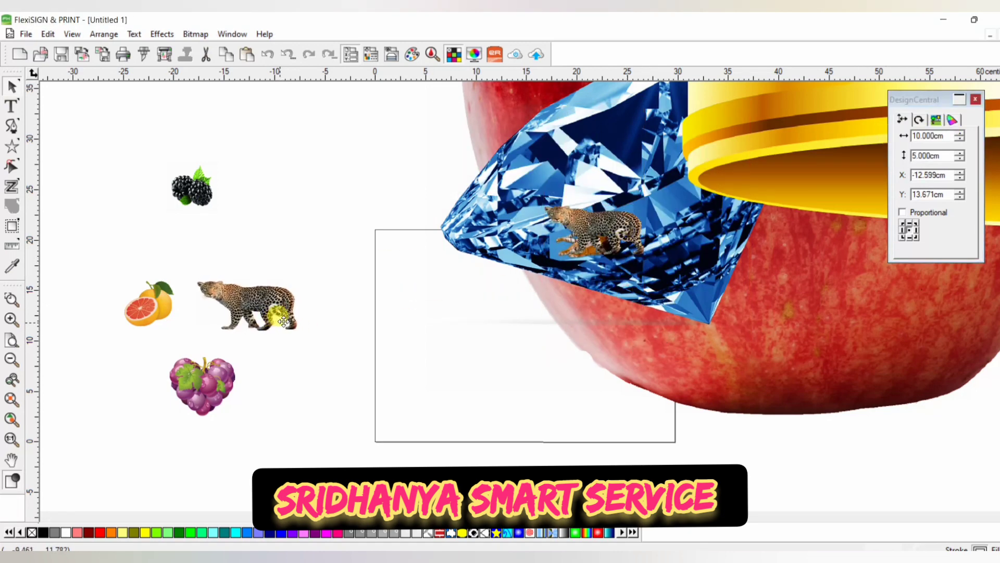
left_click_drag(585, 234, 314, 386)
Shift the oversized crown image away from the diamond and resize it to 10 × 10 cm.
left_click_drag(598, 173, 748, 169)
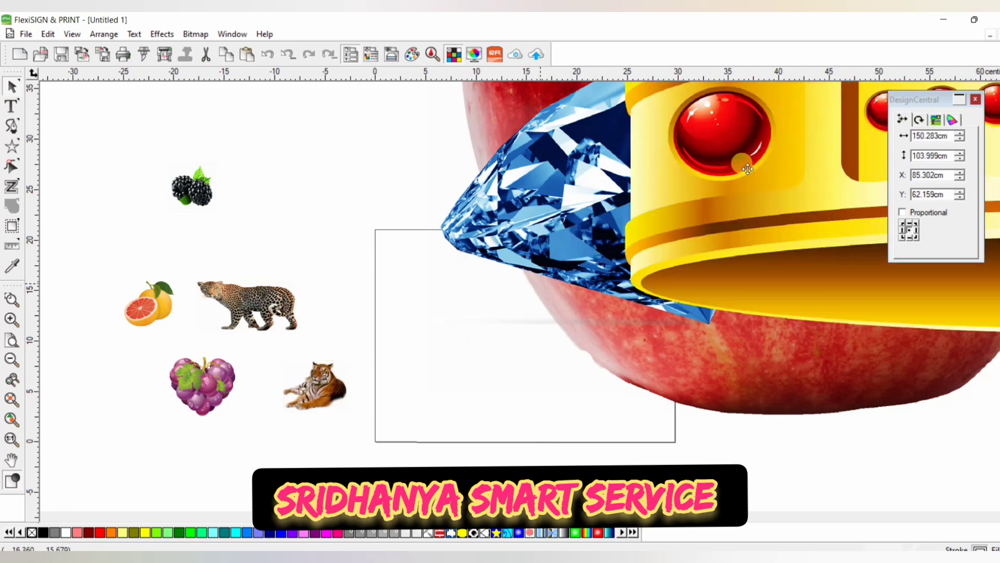
left_click(953, 134)
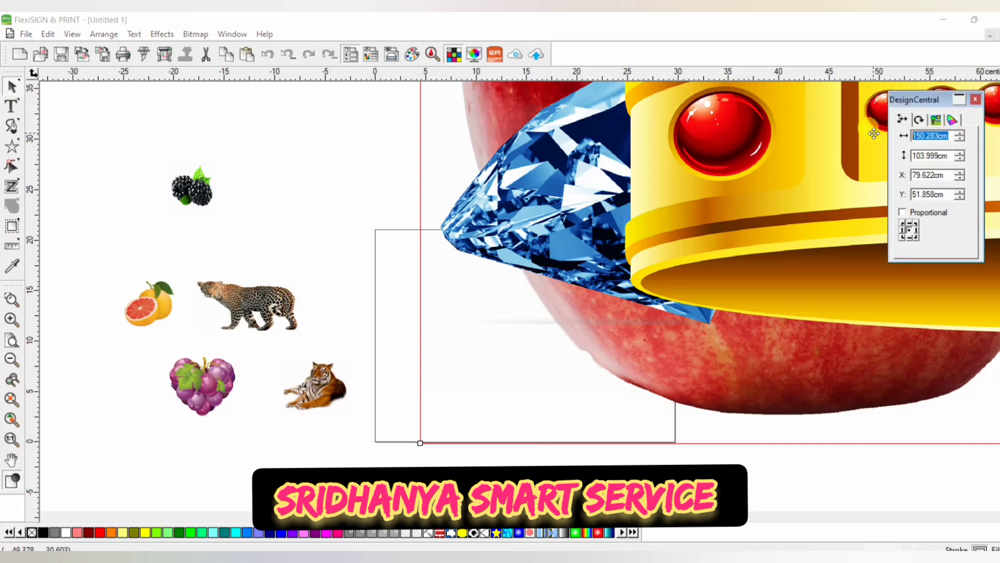
type("10")
key("Return")
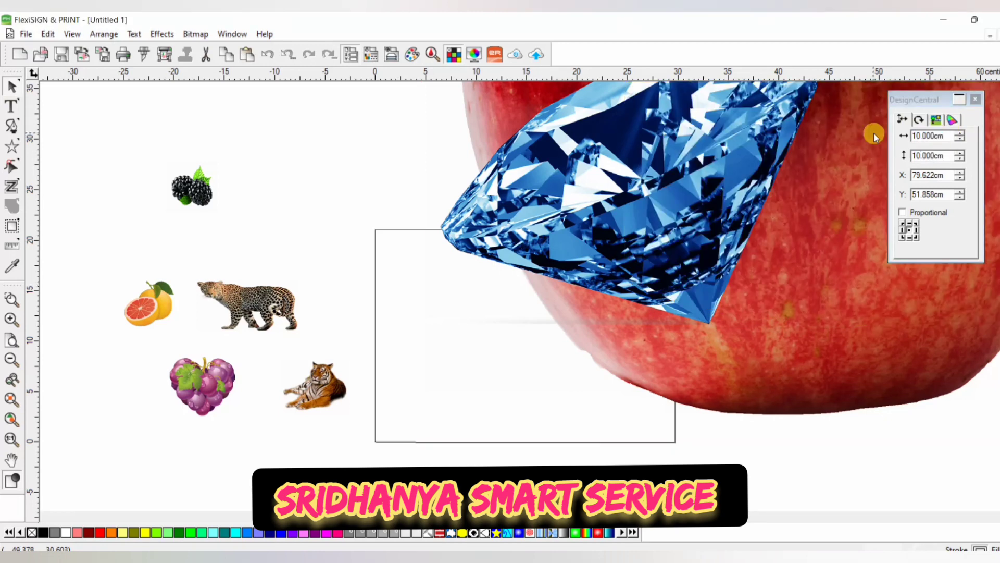
Set the diamond image's width and height to 10 cm.
left_click(776, 144)
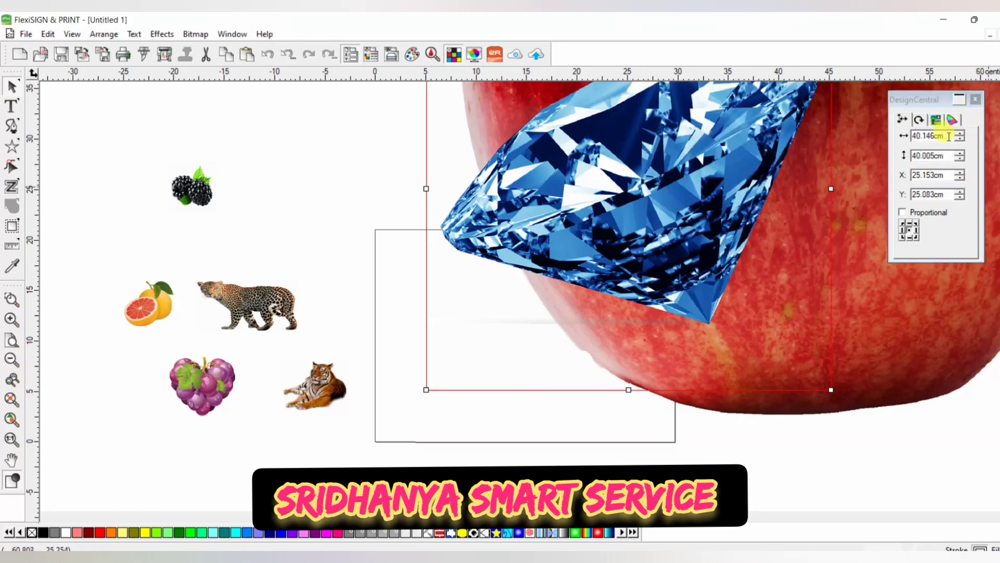
left_click_drag(949, 137, 908, 140)
key("Tab")
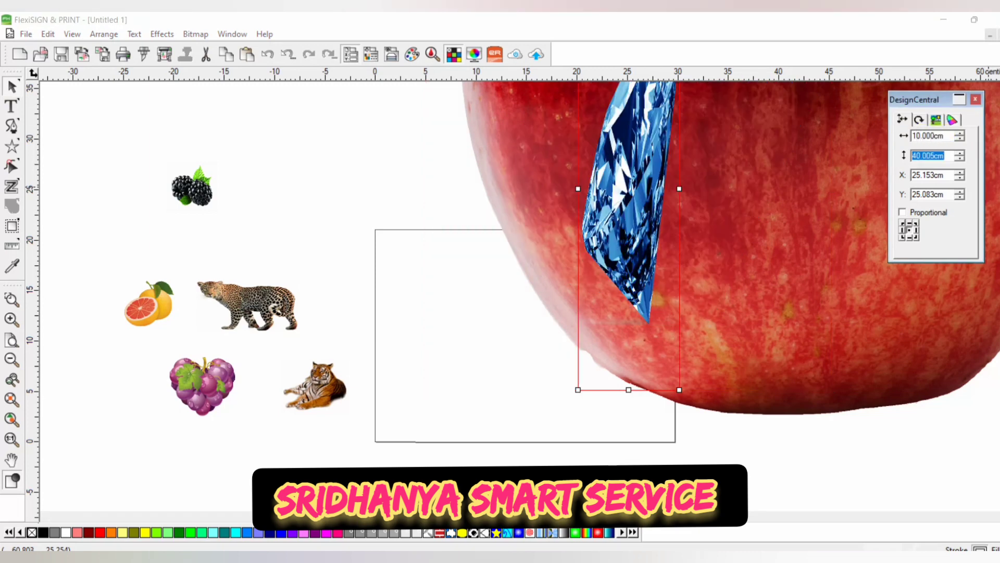
key("Return")
Set the apple image's width and height to 10 cm.
left_click(842, 227)
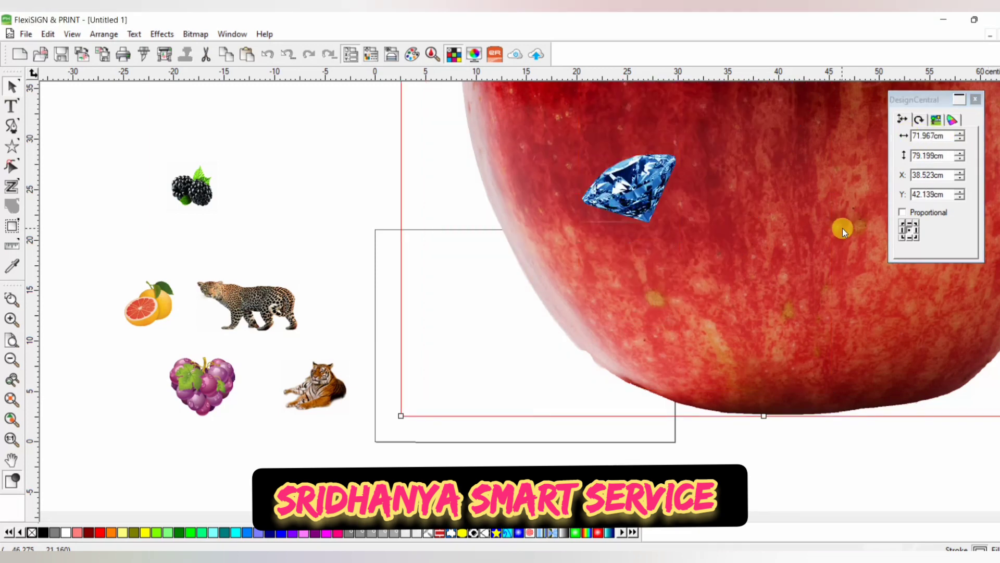
left_click_drag(942, 134, 921, 134)
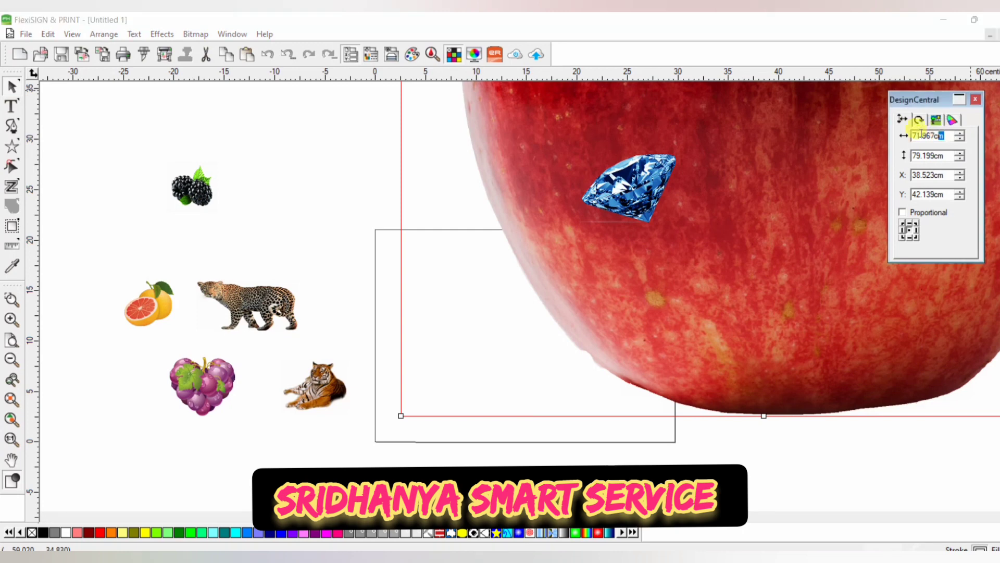
type("10")
key("Tab")
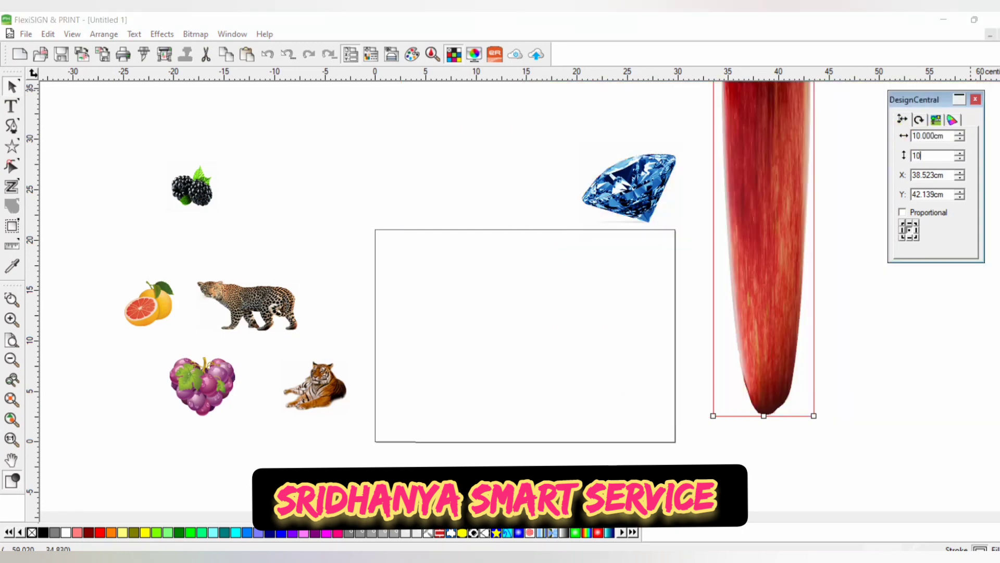
key("Return")
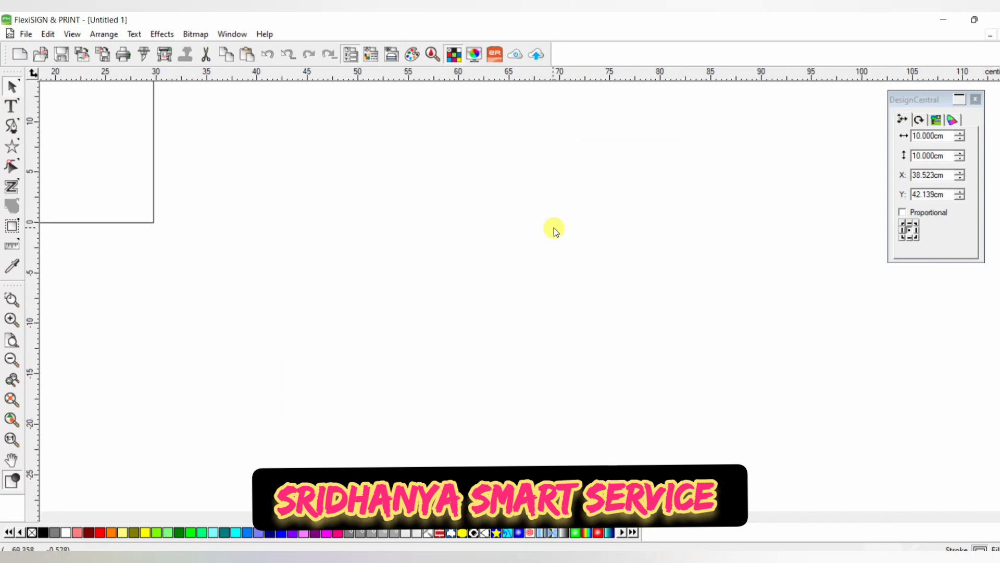
Move the resized apple and diamond images onto the page, side by side.
scroll(555, 227, "up", 4)
left_click_drag(293, 149, 94, 462)
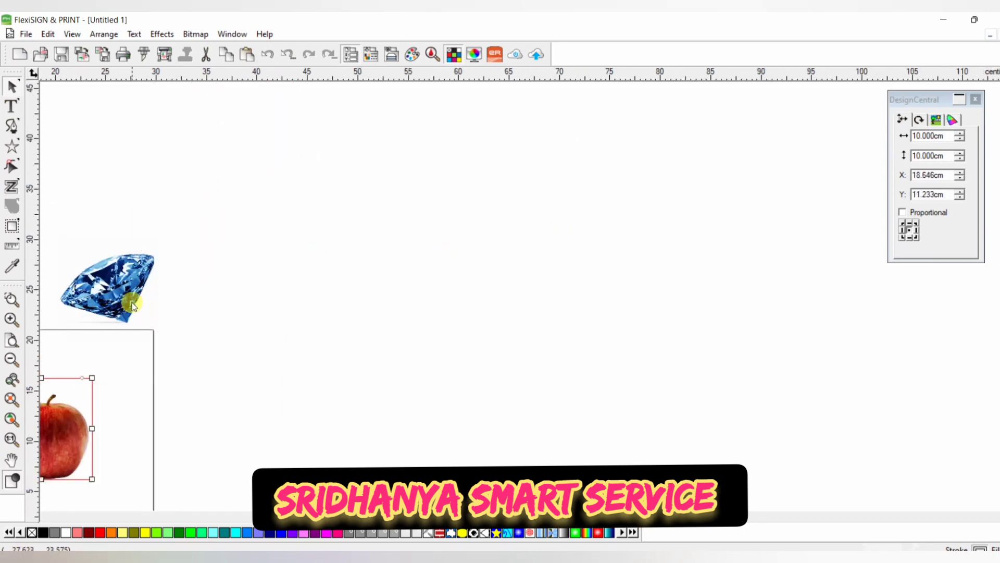
left_click_drag(135, 292, 119, 437)
scroll(650, 329, "up", 4)
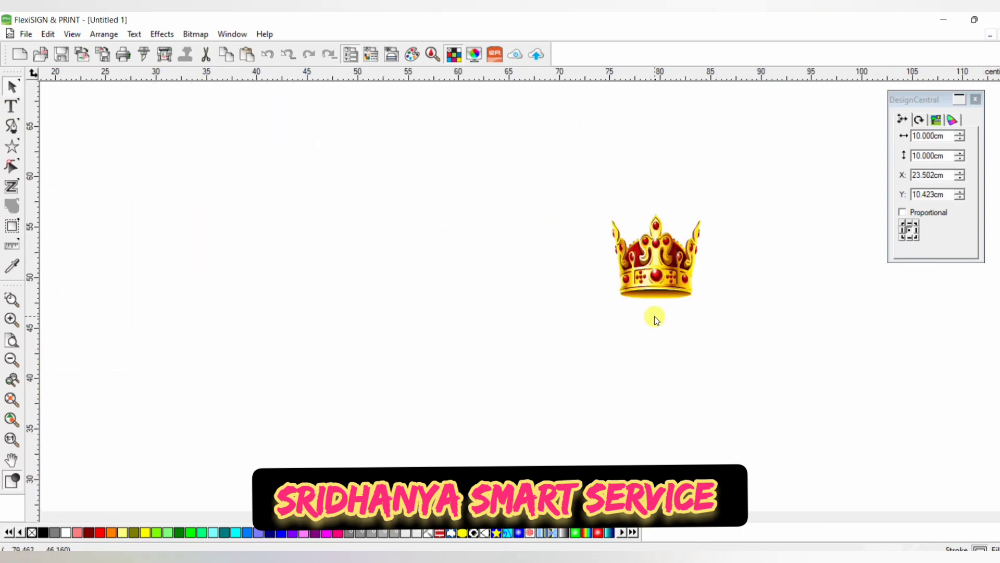
Move the crown and diamond images off to the group of images outside the page's left edge.
left_click_drag(656, 277, 48, 476)
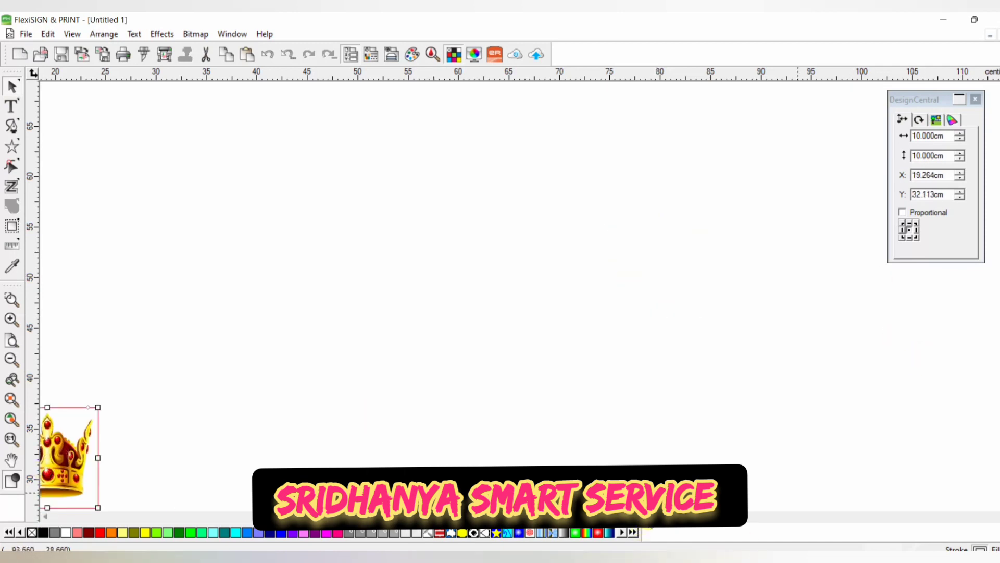
scroll(500, 291, "right", 3)
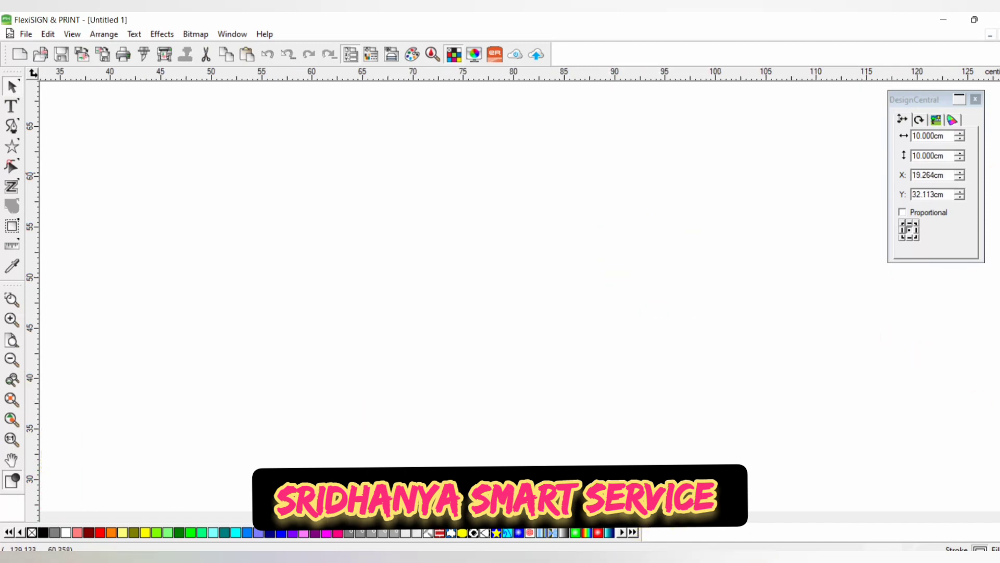
scroll(500, 291, "down", 10)
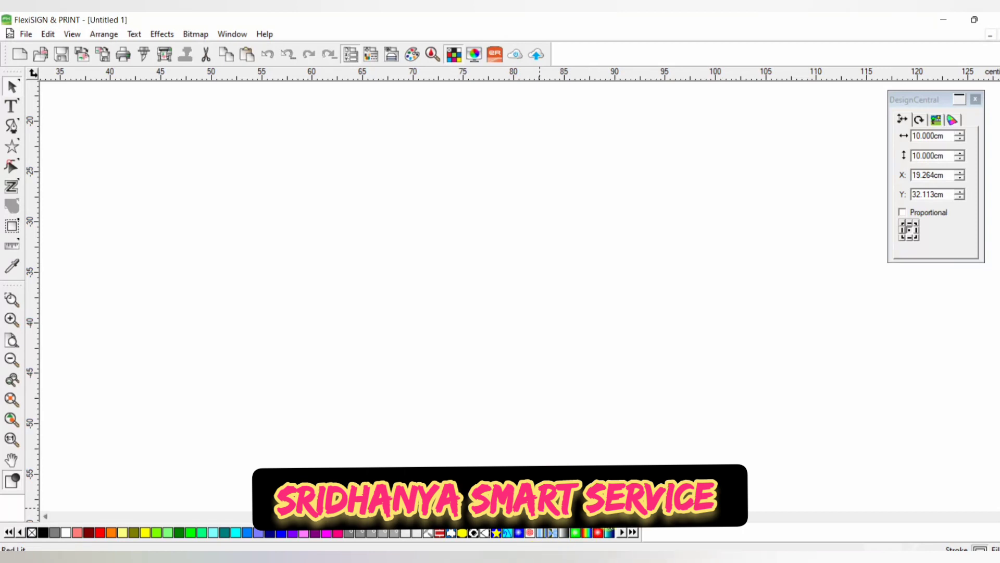
scroll(500, 291, "left", 5)
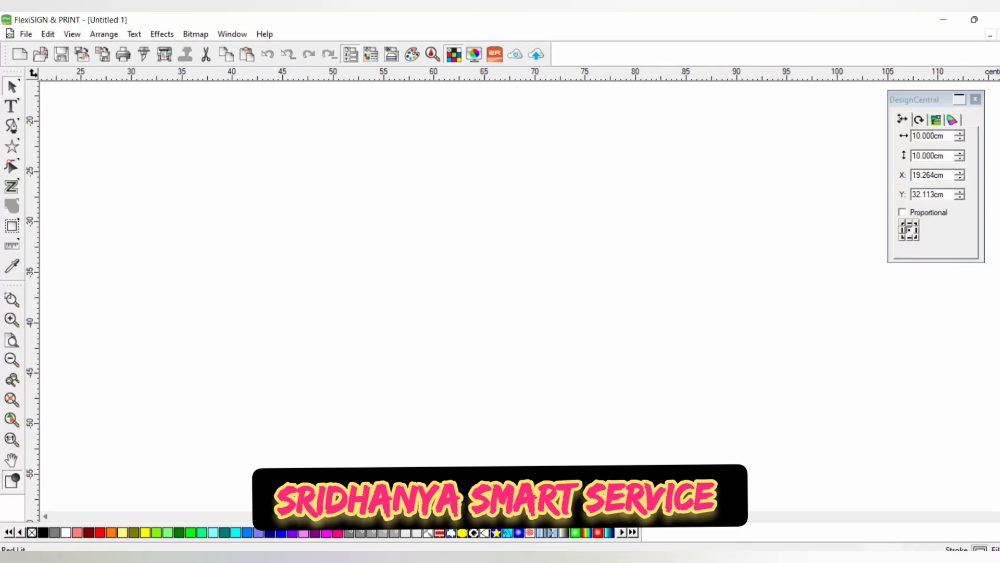
left_click(18, 351)
left_click(439, 166)
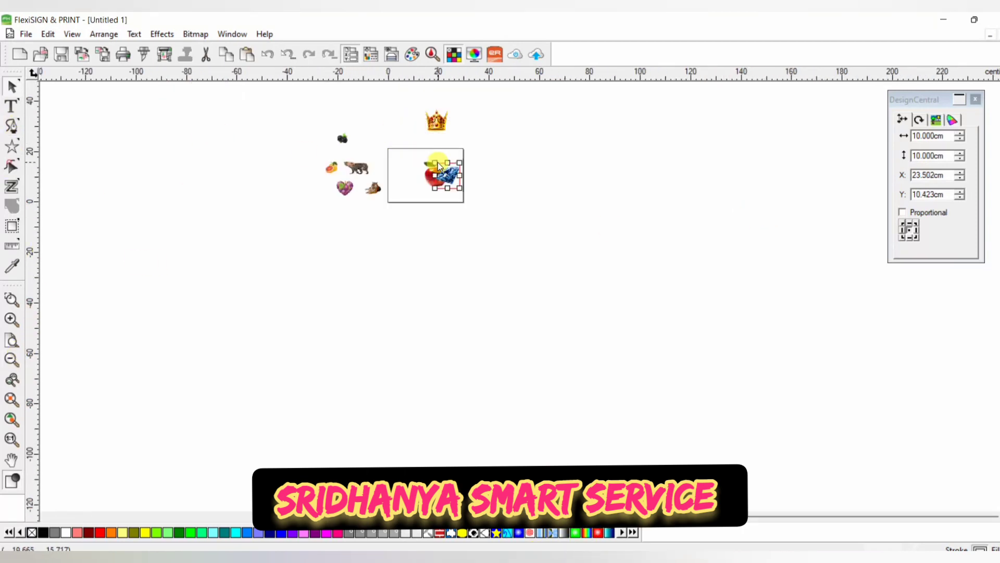
left_click_drag(449, 171, 326, 196)
left_click(436, 120)
left_click_drag(437, 120, 342, 220)
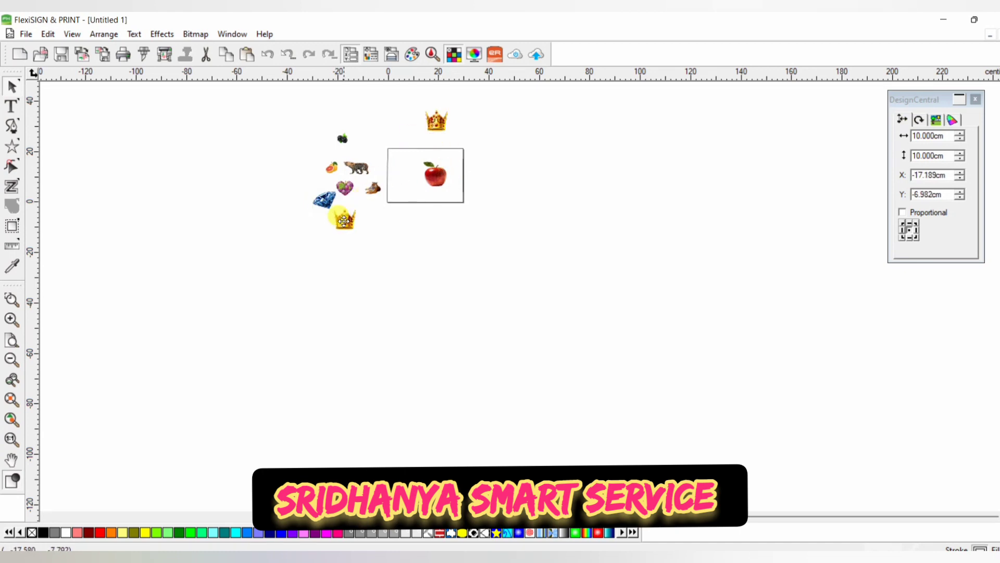
Move the blackberry image from outside the page into the page's upper-left corner.
left_click(436, 175)
scroll(677, 236, "up", 3)
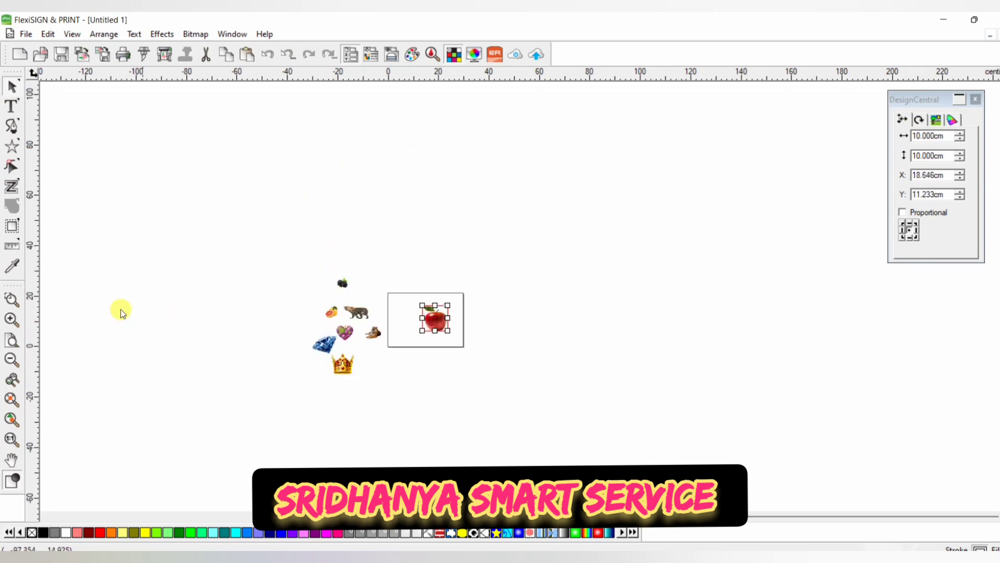
left_click(20, 327)
left_click(20, 327)
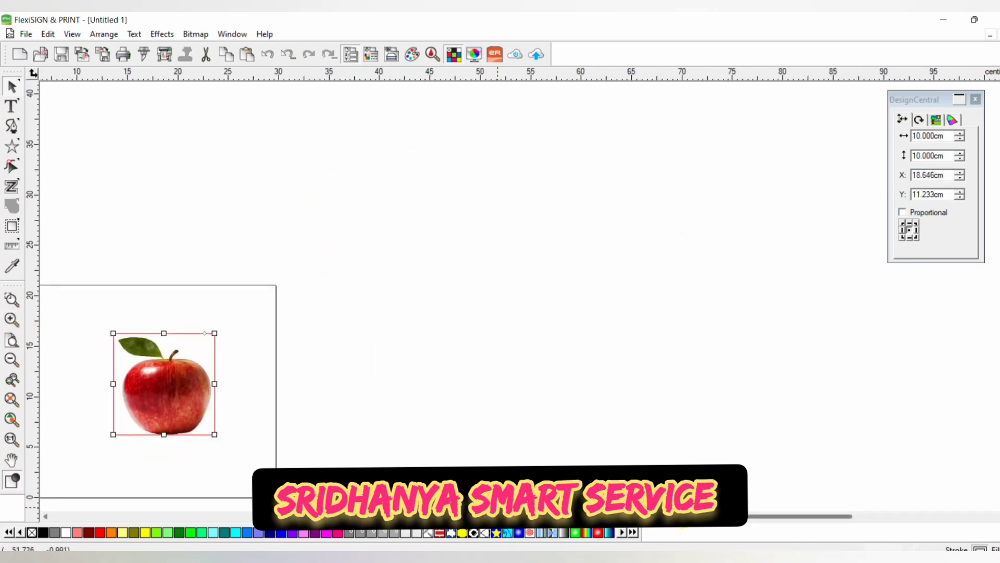
left_click_drag(689, 516, 618, 516)
scroll(264, 290, "down", 3)
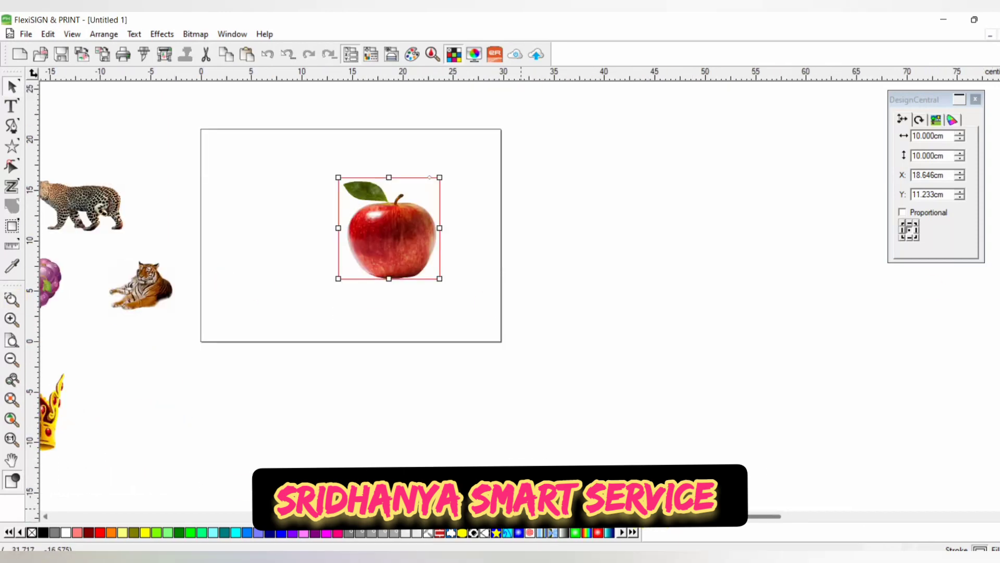
left_click_drag(521, 516, 473, 516)
left_click(163, 88)
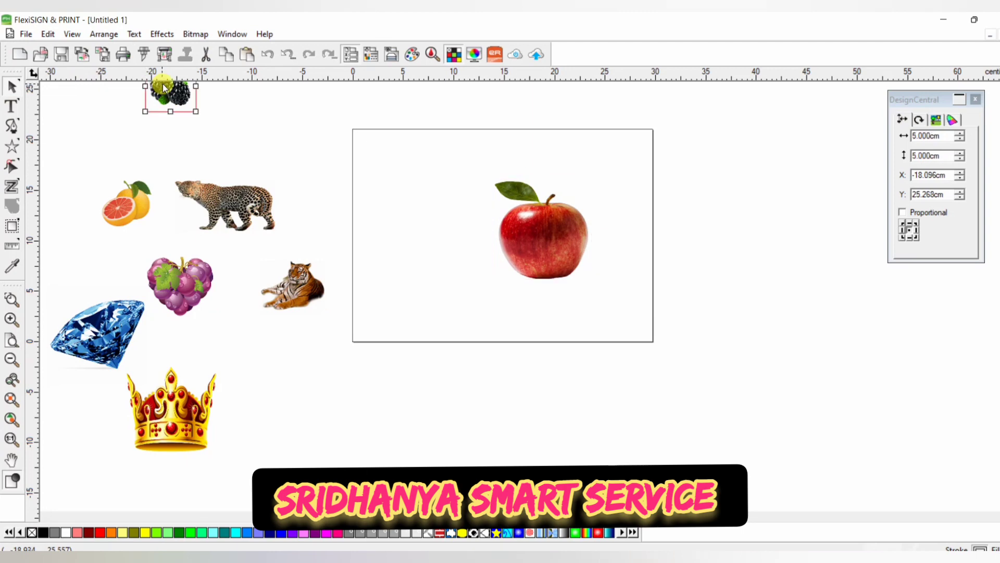
left_click_drag(160, 89, 381, 153)
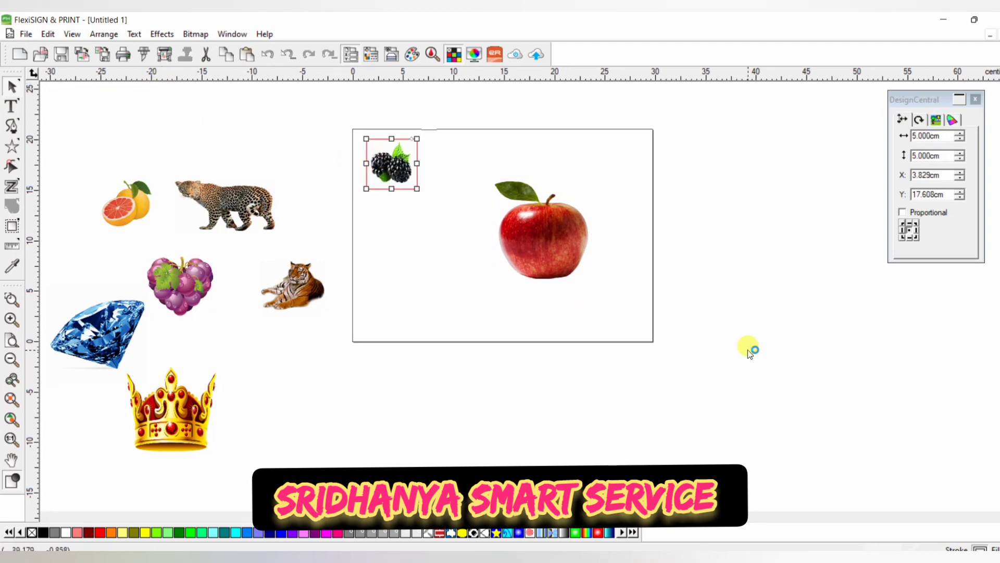
Scale the apple image down to about 6.4 × 6.4 cm and place it in line with the blackberries.
left_click(579, 229)
left_click_drag(593, 179, 465, 155)
left_click(401, 158)
left_click_drag(396, 163, 401, 187)
left_click(457, 170)
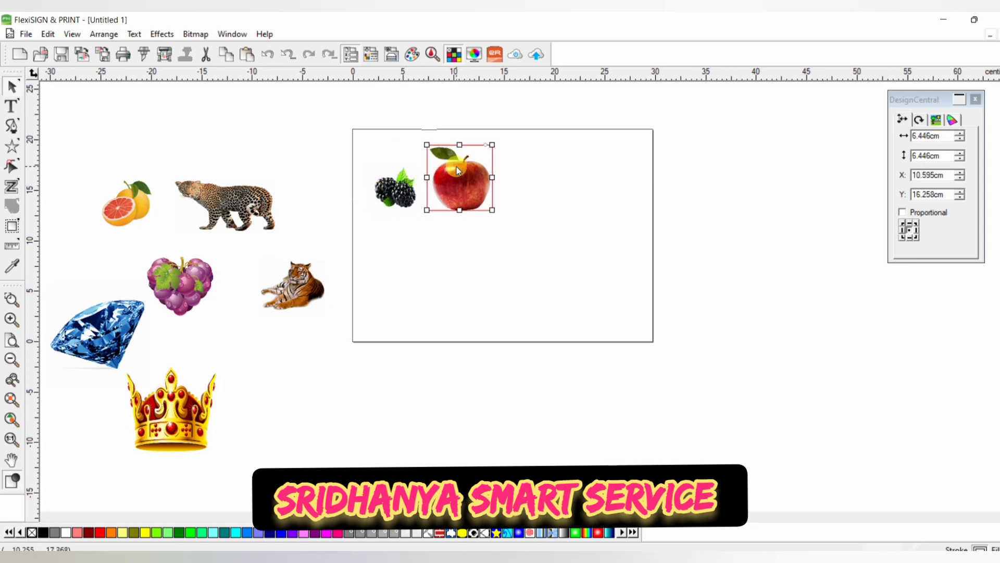
left_click_drag(458, 173, 455, 178)
Place the leopard image, about 10 × 6.5 cm, in the page's upper right and the tiger image below it.
left_click(239, 194)
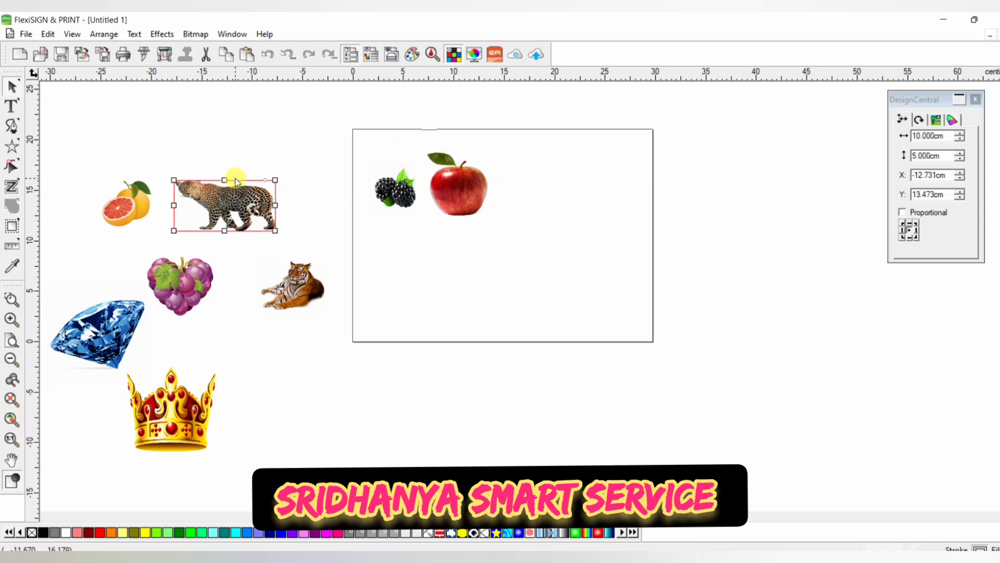
left_click_drag(235, 187, 577, 183)
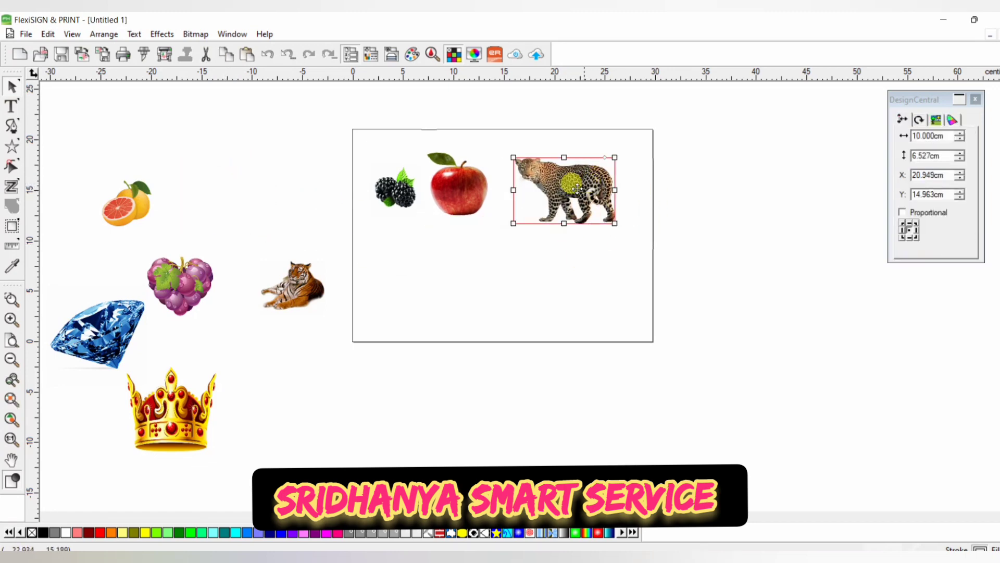
left_click(292, 286)
left_click_drag(292, 285, 571, 272)
Move the grapefruit image onto the page, directly below the blackberries.
left_click(125, 203)
left_click(125, 204)
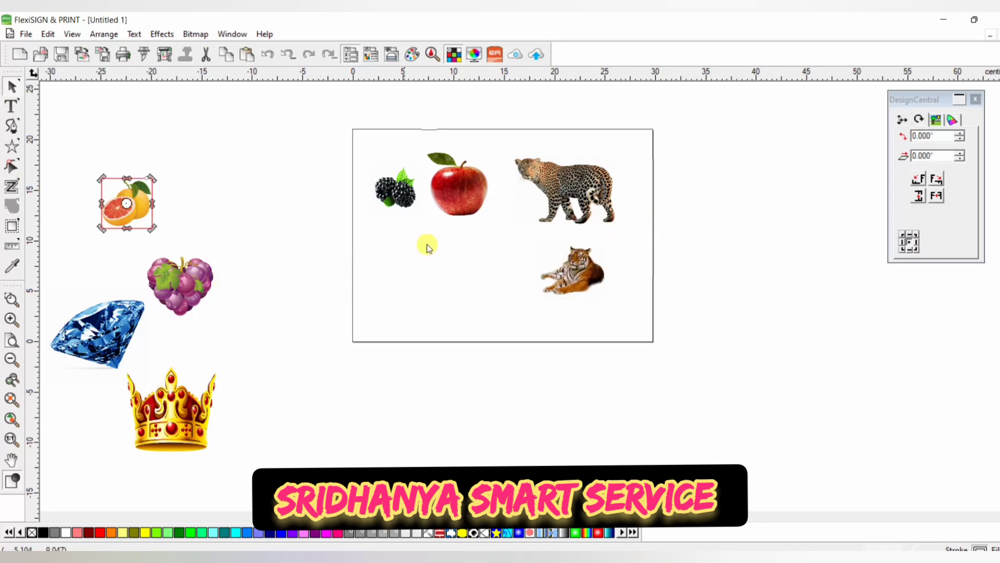
left_click(150, 133)
left_click_drag(133, 184, 404, 235)
Scale the diamond image down, place it below the apple beside the grapefruit, and shrink it slightly further.
left_click(102, 334)
left_click_drag(147, 283, 112, 320)
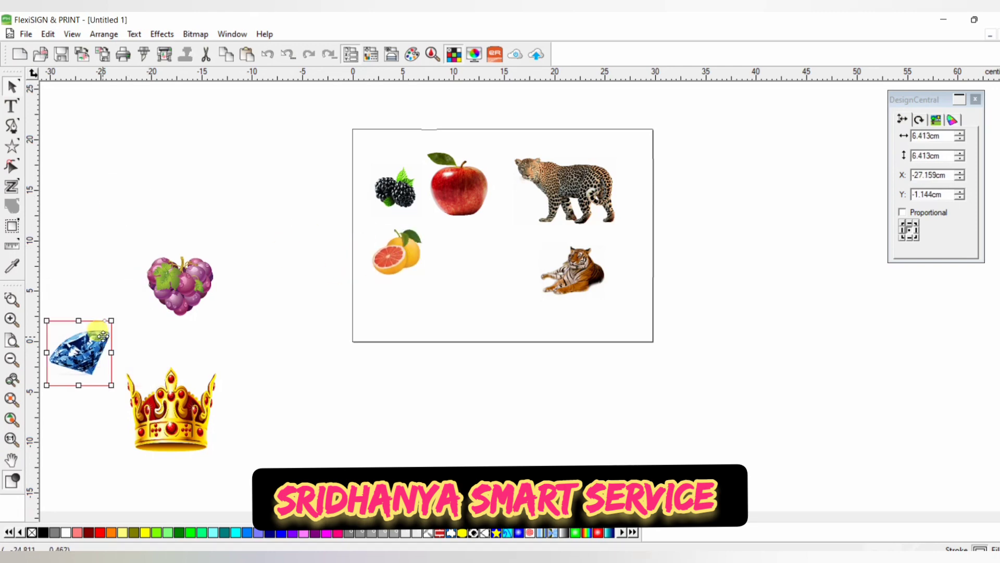
left_click_drag(78, 351, 460, 261)
left_click(497, 233)
left_click(491, 231)
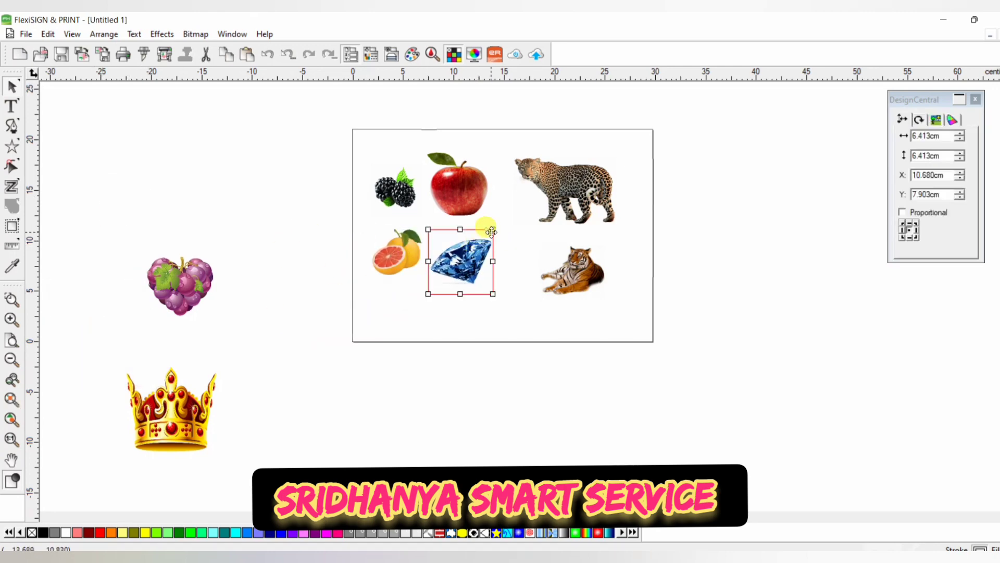
left_click_drag(491, 231, 481, 235)
Resize the crown image to about 7.5 × 5.6 cm and fit it between the diamond and the tiger.
left_click(186, 365)
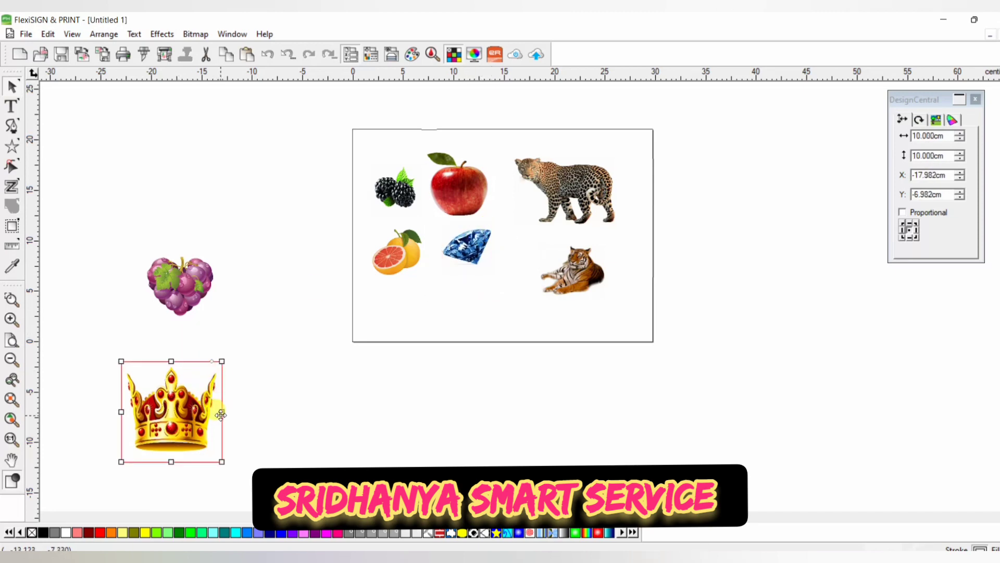
left_click_drag(224, 409, 285, 411)
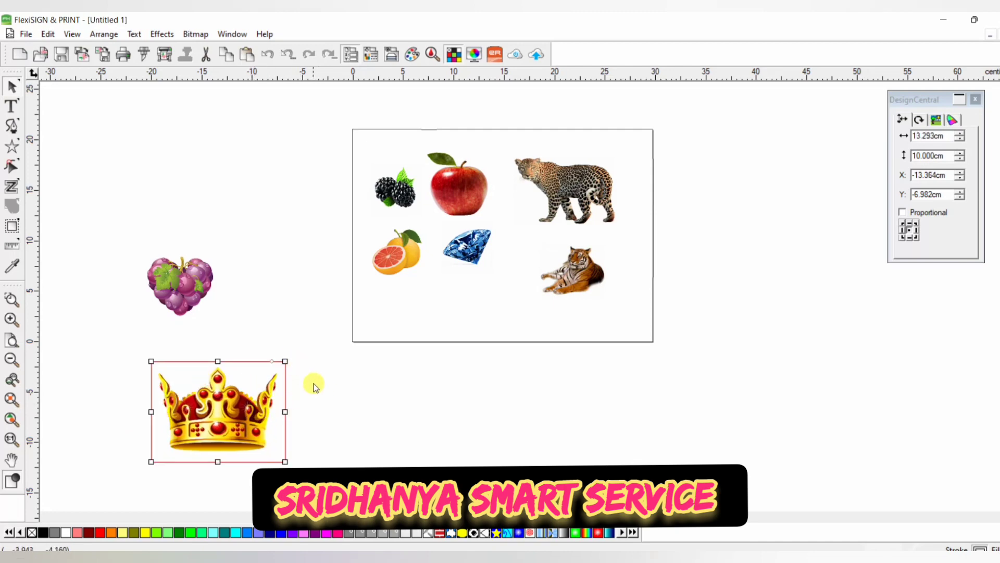
left_click_drag(284, 361, 226, 405)
left_click_drag(180, 432, 458, 257)
left_click_drag(536, 274, 533, 281)
left_click_drag(576, 270, 600, 262)
left_click(286, 318)
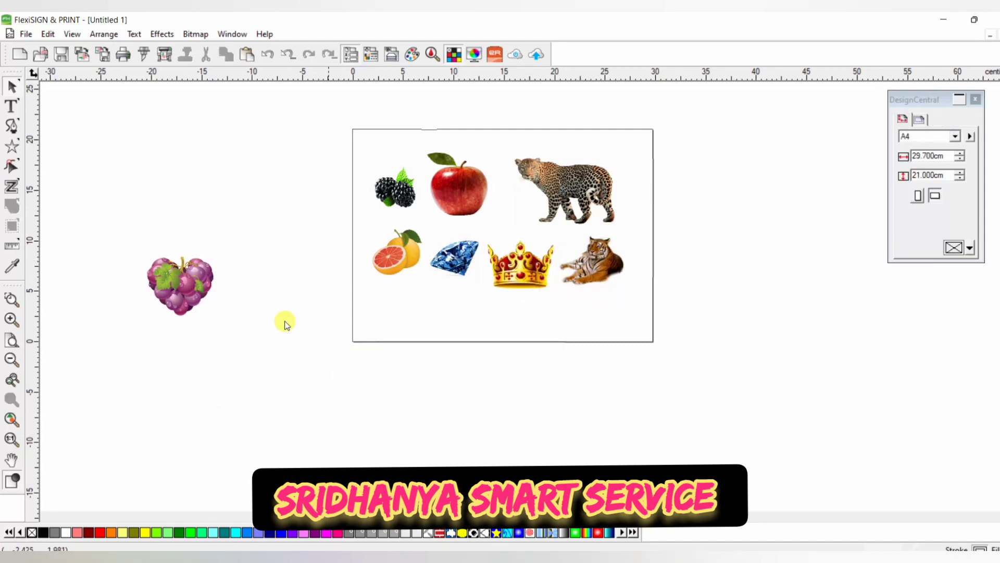
Place the heart-shaped grape image near the page's centre and shift the diamond and crown down to make room.
left_click_drag(459, 257, 493, 283)
left_click(187, 270)
left_click_drag(188, 271, 500, 215)
left_click_drag(539, 293, 539, 300)
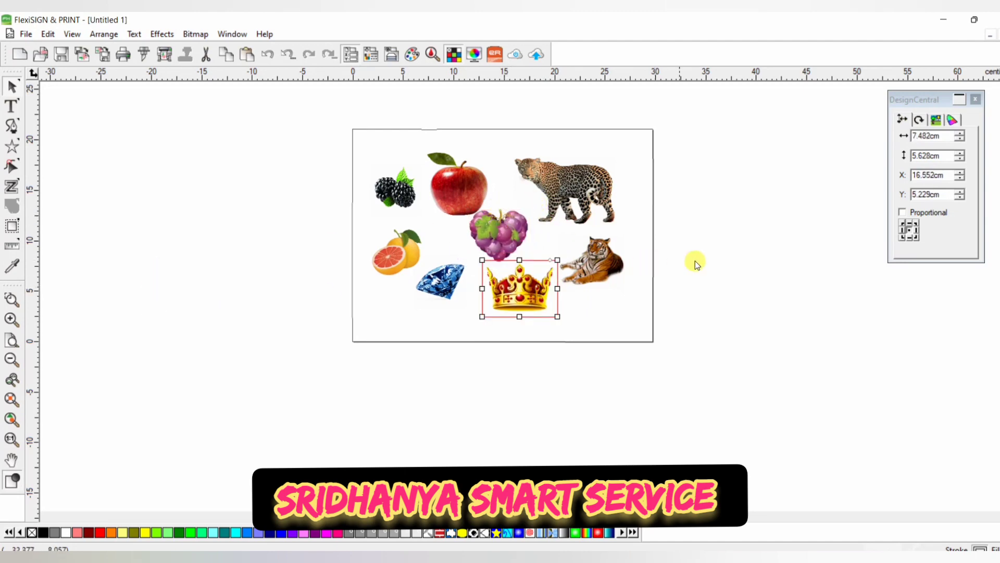
left_click(634, 282)
left_click(518, 293)
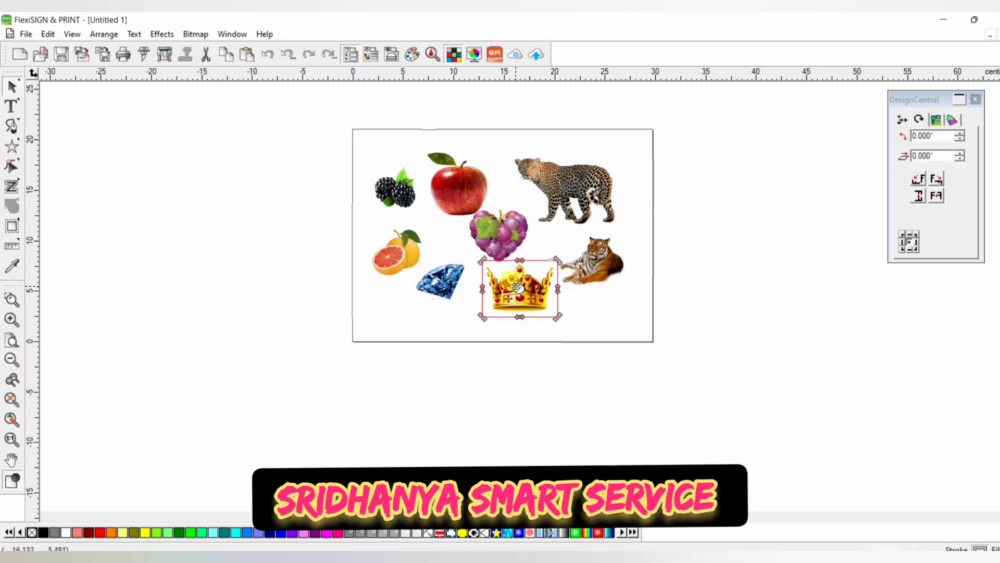
left_click(483, 280)
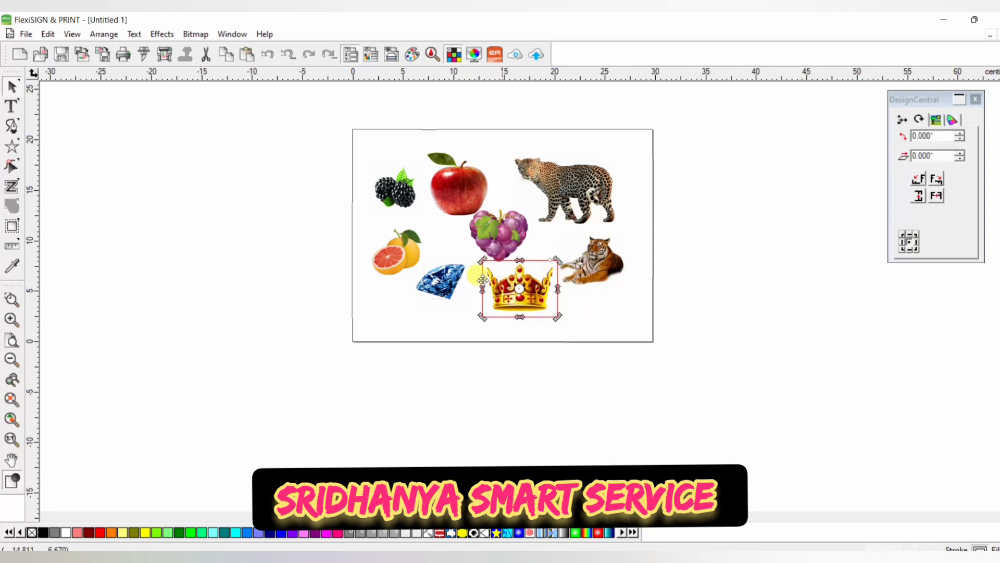
left_click(935, 180)
left_click(915, 180)
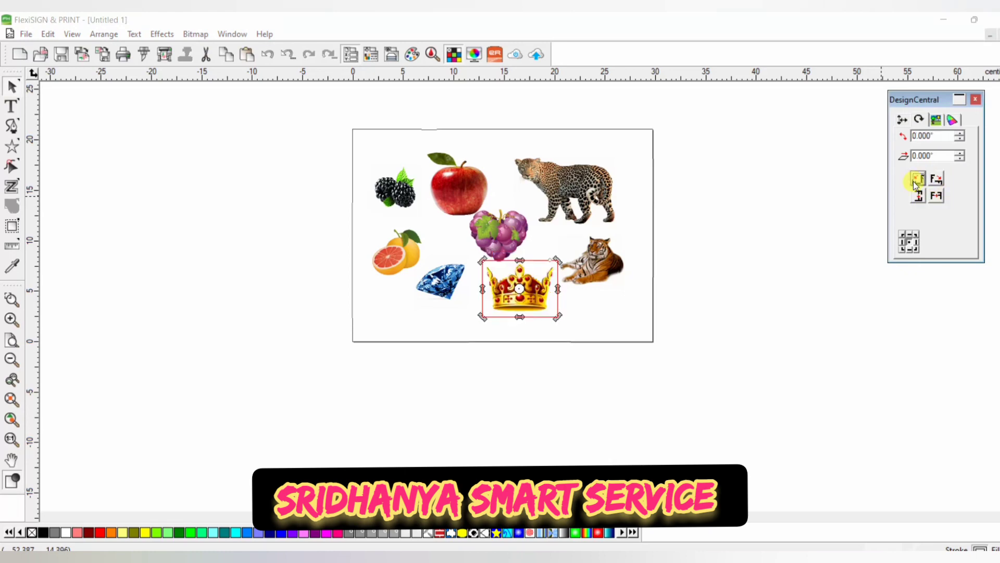
left_click(729, 225)
Nudge the crown image slightly left and down to about X 15.9 cm, Y 5.0 cm.
left_click(489, 290)
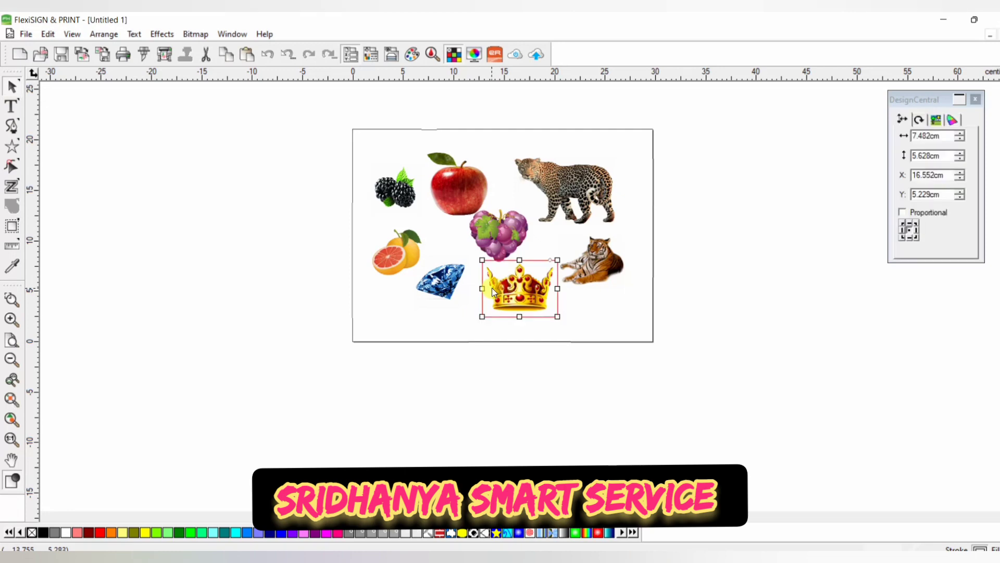
key("Left")
key("Left")
key("Left")
key("Left")
key("Left")
key("Left")
key("Left")
key("Down")
key("Down")
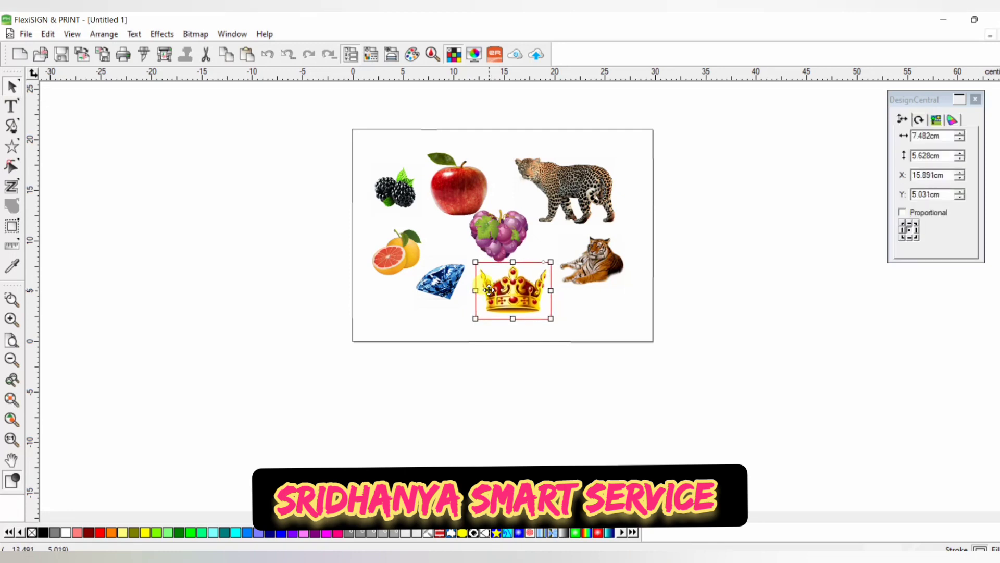
Nudge the apple image up and enlarge the blackberry image to about 6.4 × 6.4 cm.
left_click(483, 187)
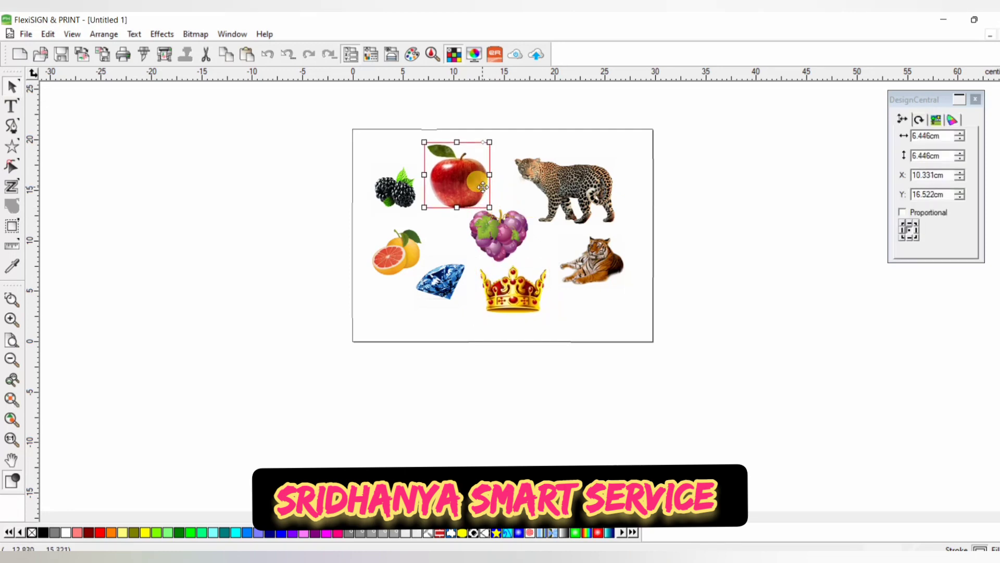
left_click(391, 185)
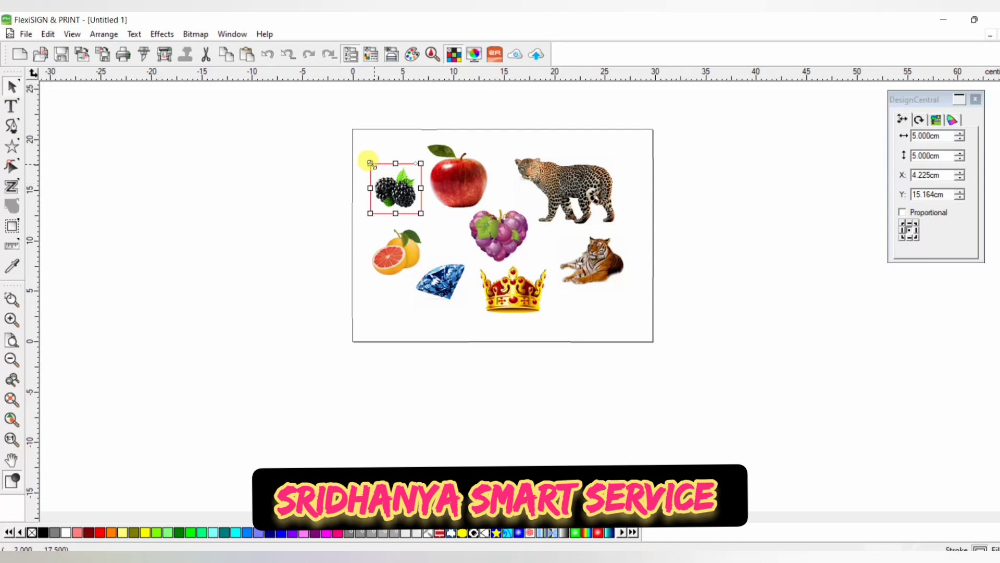
left_click_drag(370, 163, 391, 175)
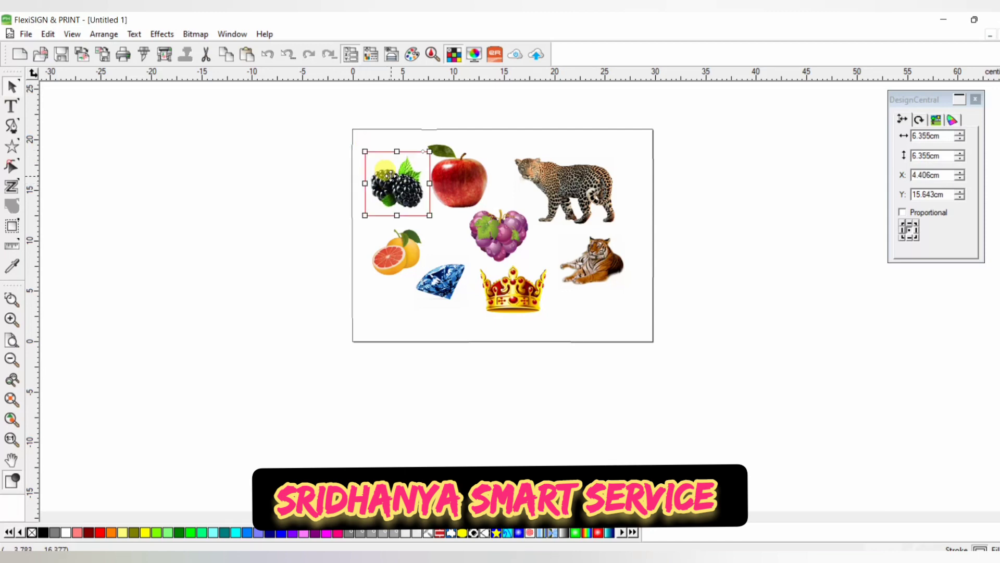
left_click(681, 163)
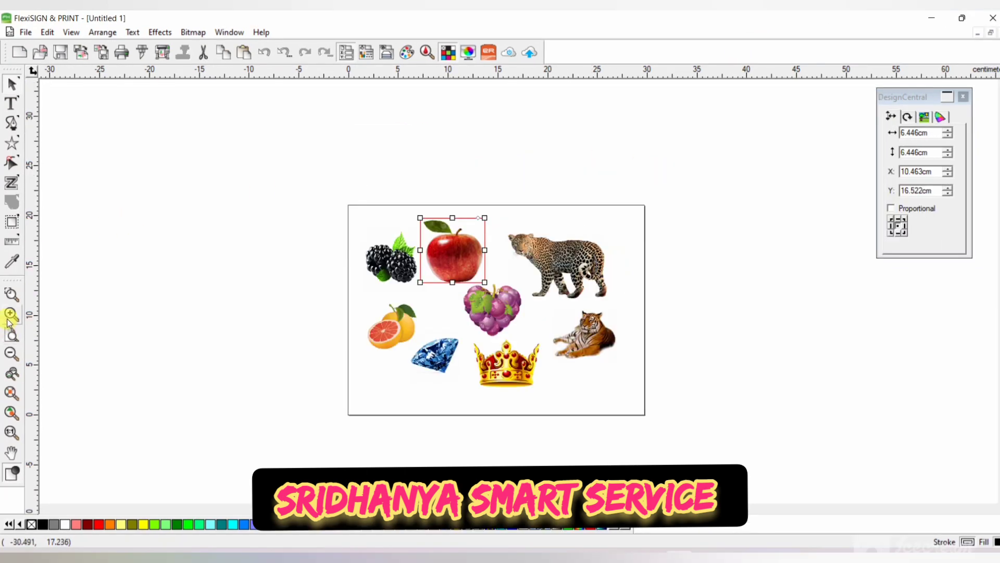
Nudge the apple image to about X 11.4 cm, Y 16.9 cm, between the blackberries and the leopard.
left_click(10, 315)
left_click(111, 244)
left_click(426, 202)
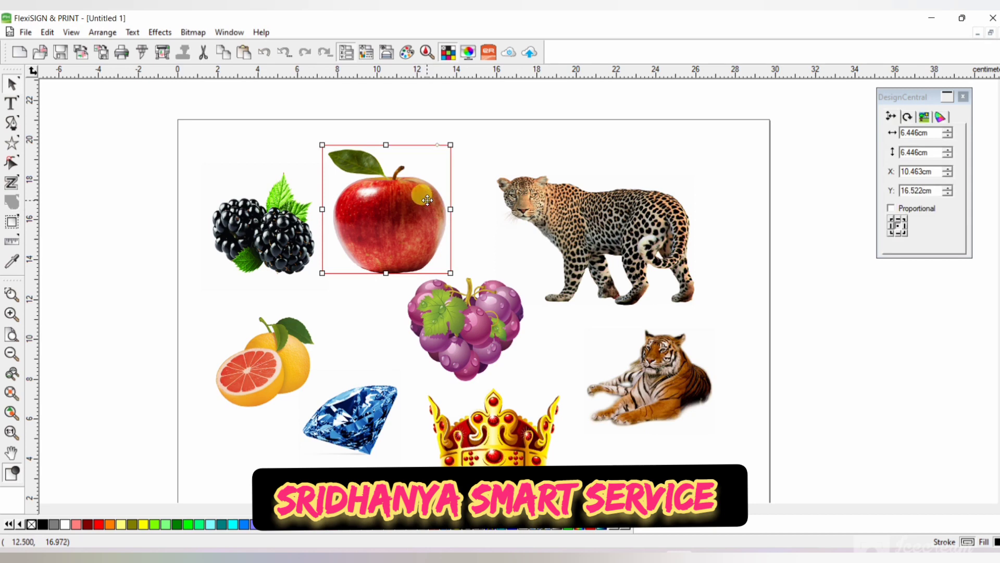
key("Right")
key("Right")
key("Right")
key("Right")
key("Right")
key("Right")
key("Right")
key("Right")
key("Right")
key("Right")
key("Right")
key("Right")
key("Right")
key("Right")
key("Right")
key("Right")
key("Right")
key("Right")
key("Right")
key("Left")
key("Left")
key("Left")
key("Left")
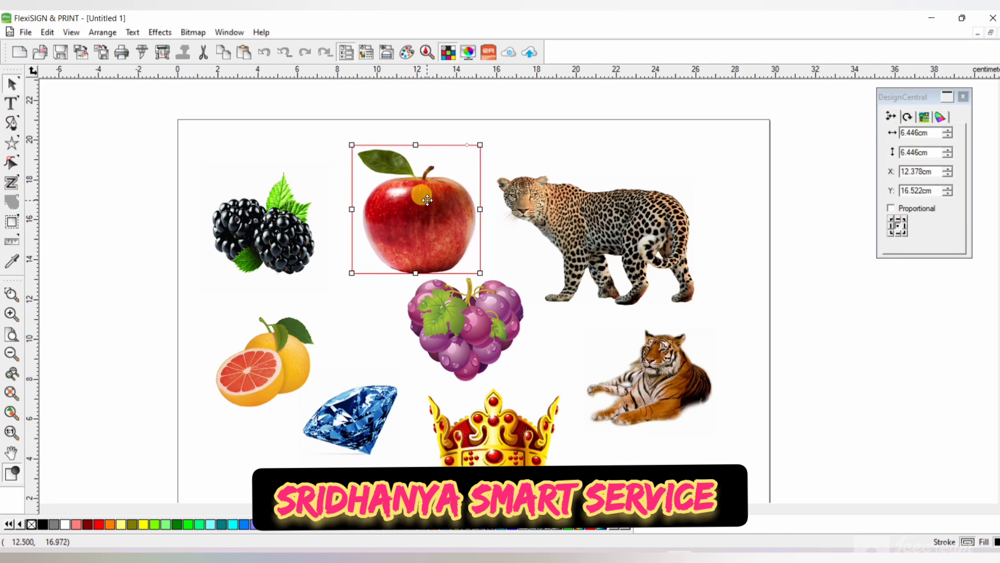
key("Left")
key("Left")
key("Left")
key("Left")
key("Left")
key("Left")
key("Left")
key("Left")
key("Up")
key("Up")
key("Up")
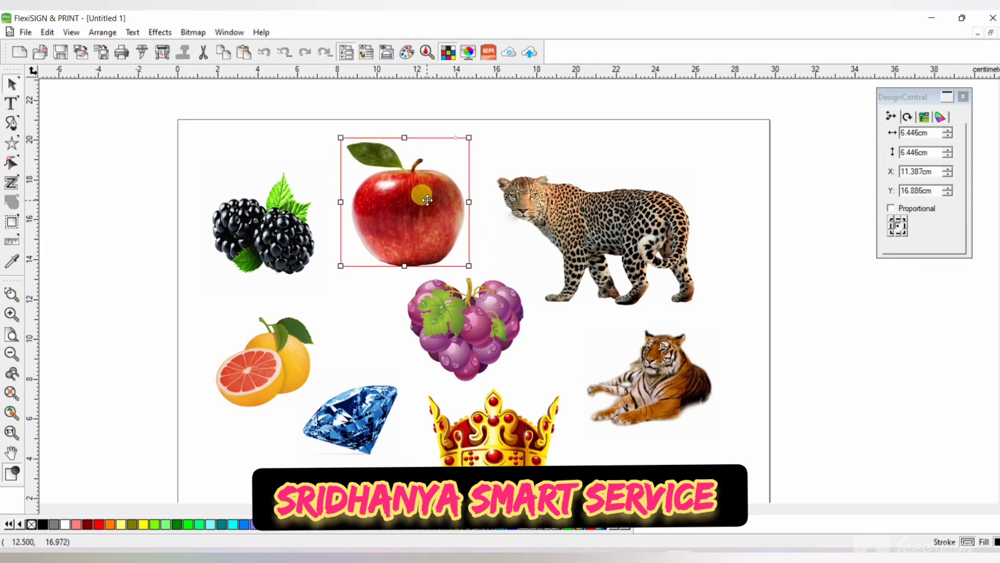
left_click(782, 139)
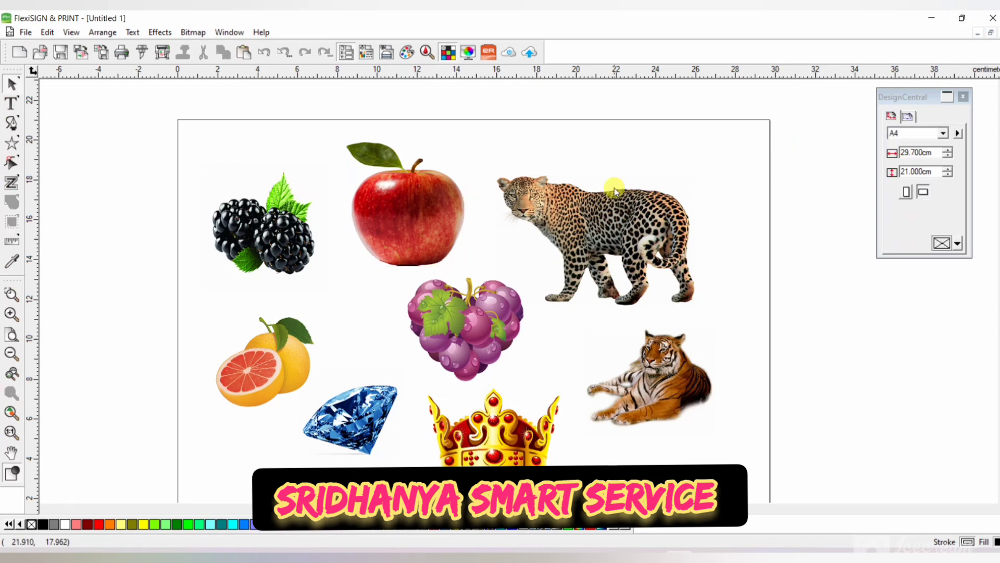
scroll(668, 209, "down", 2)
scroll(668, 208, "up", 2)
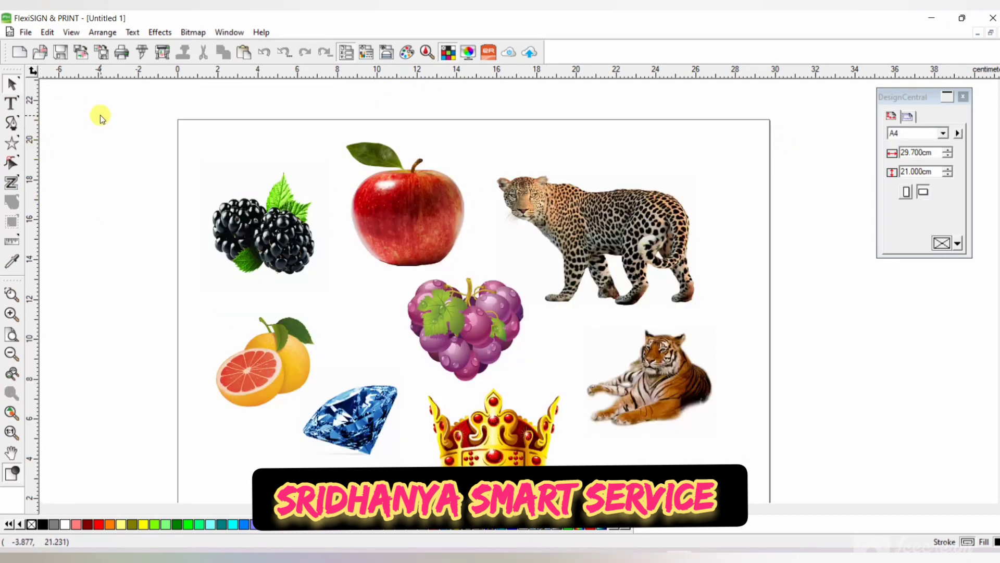
Apply a contour cut around all the images on the page with a 0.25 cm offset.
left_click_drag(81, 94, 757, 529)
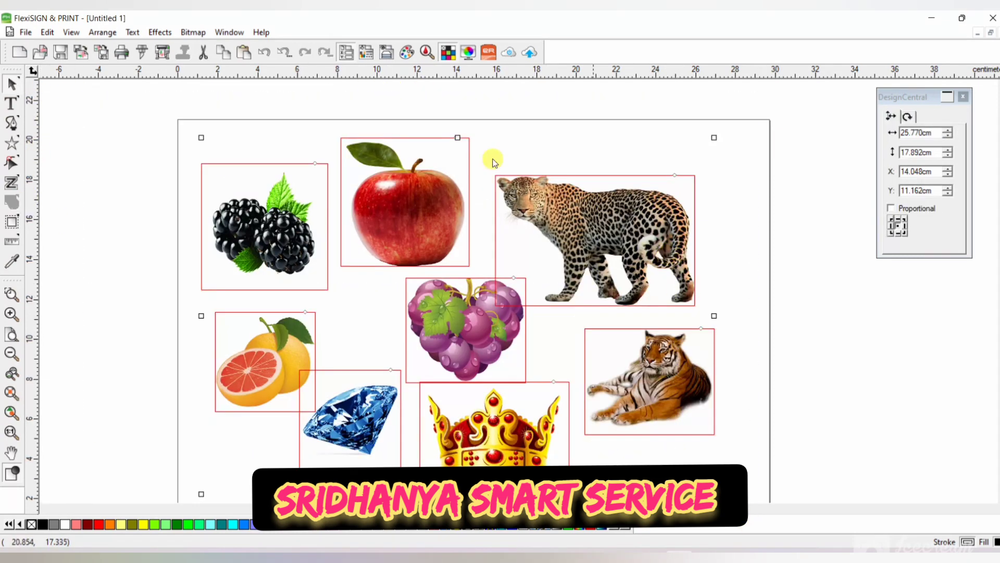
left_click(161, 32)
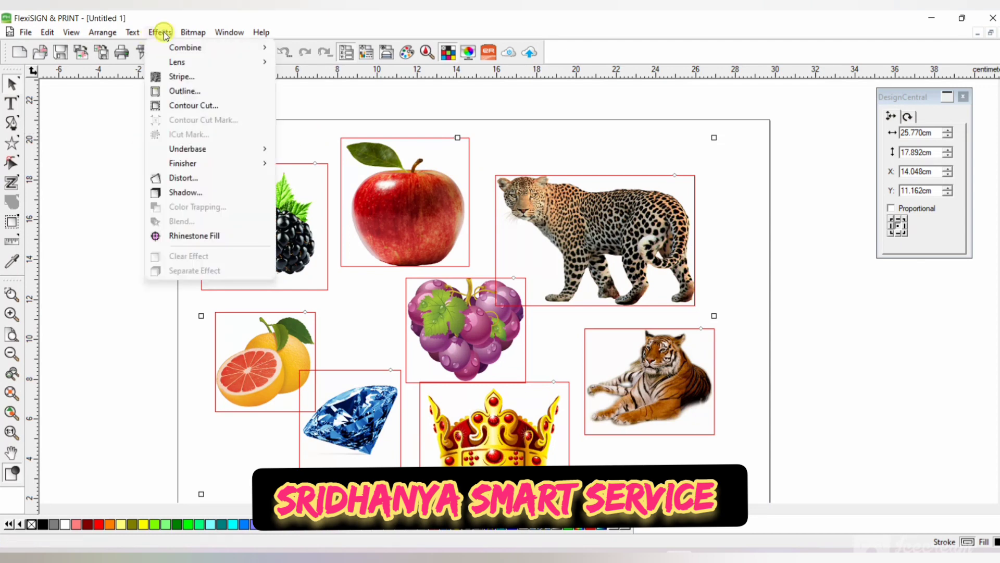
left_click(213, 104)
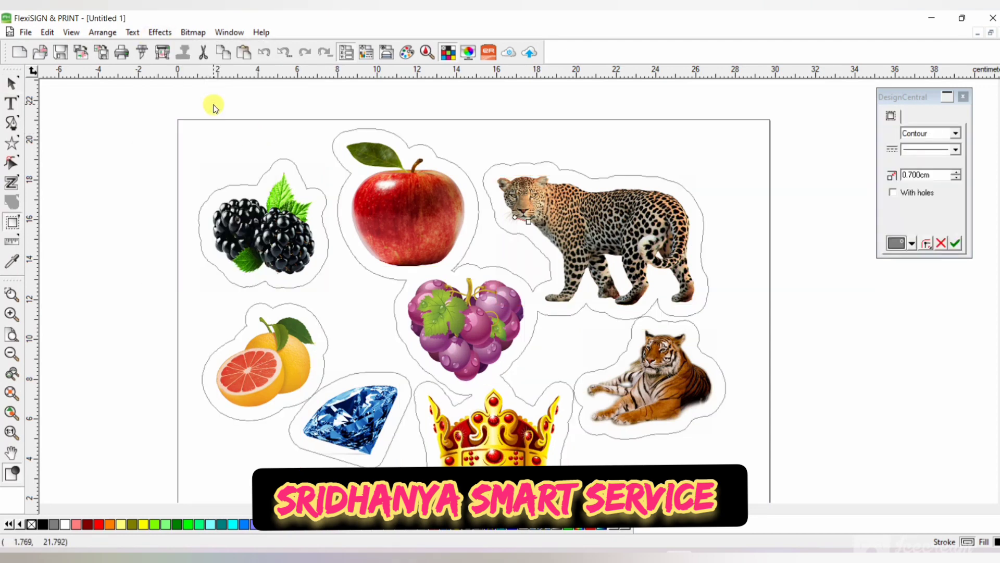
left_click_drag(940, 175, 869, 180)
type("2")
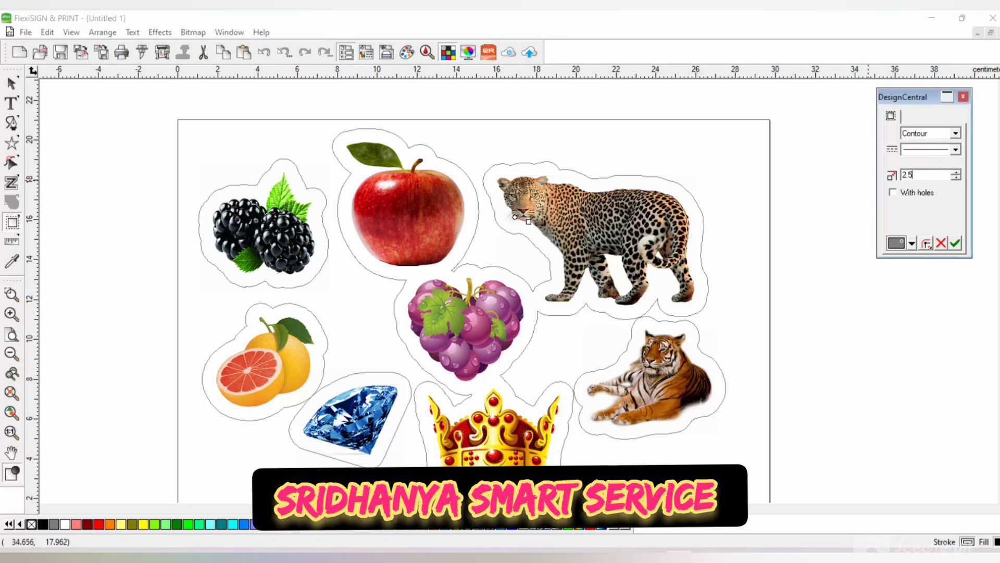
type(".5")
key("Return")
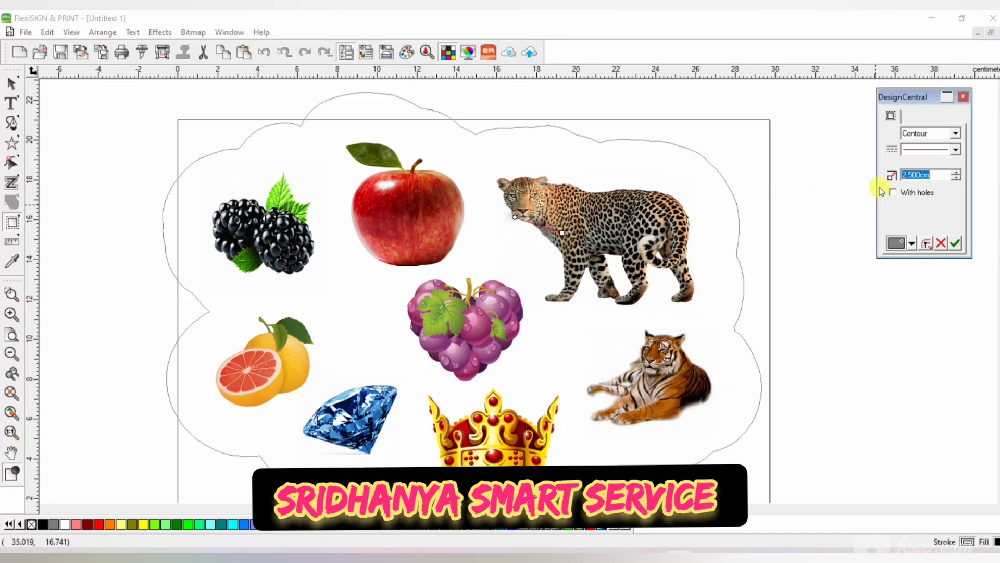
type("0.25")
key("Return")
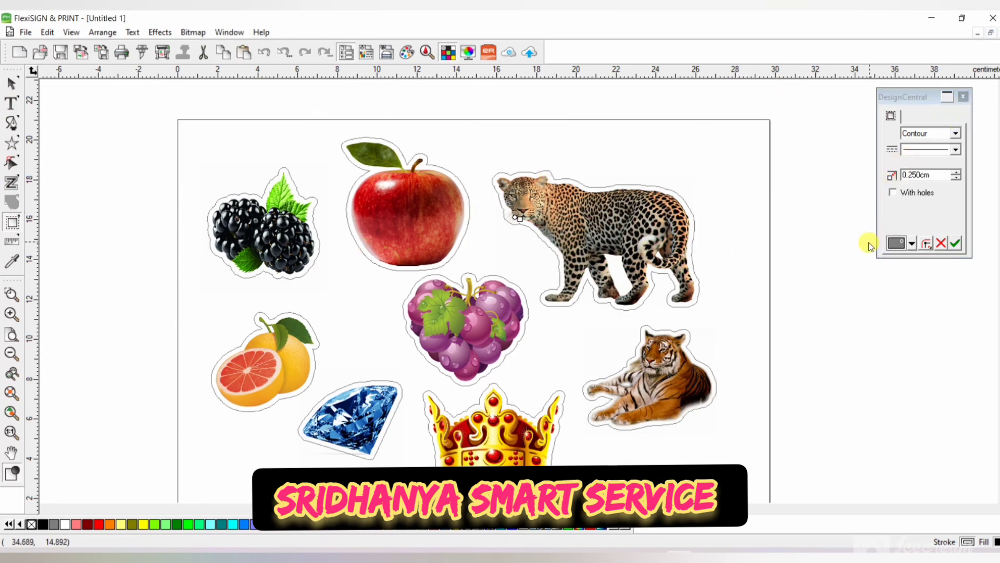
left_click(956, 248)
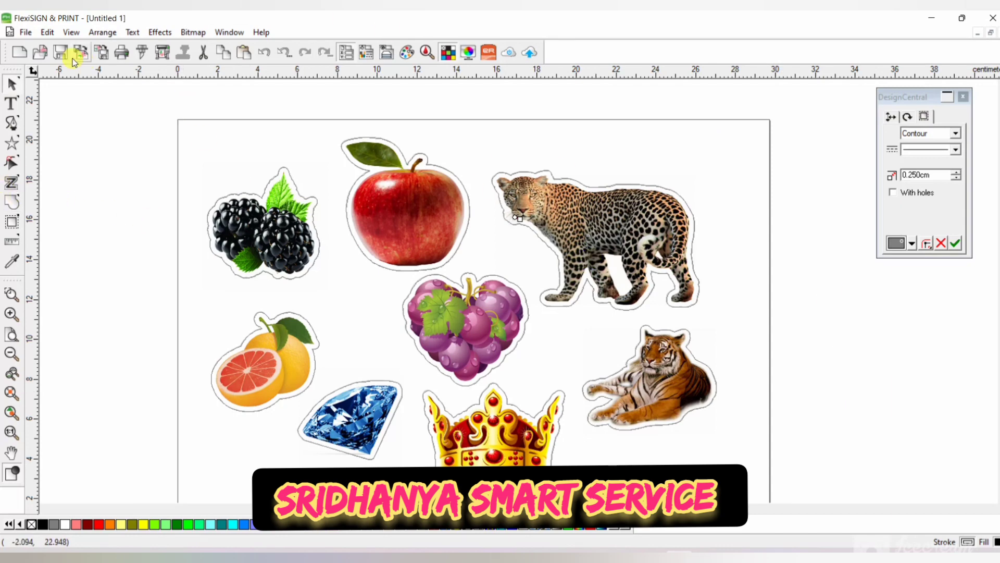
left_click(160, 33)
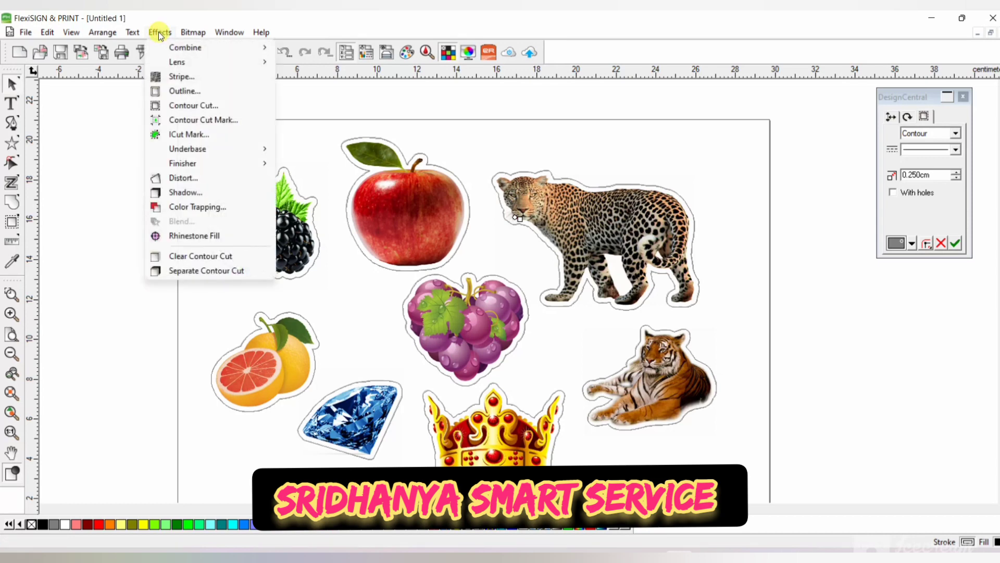
left_click(189, 113)
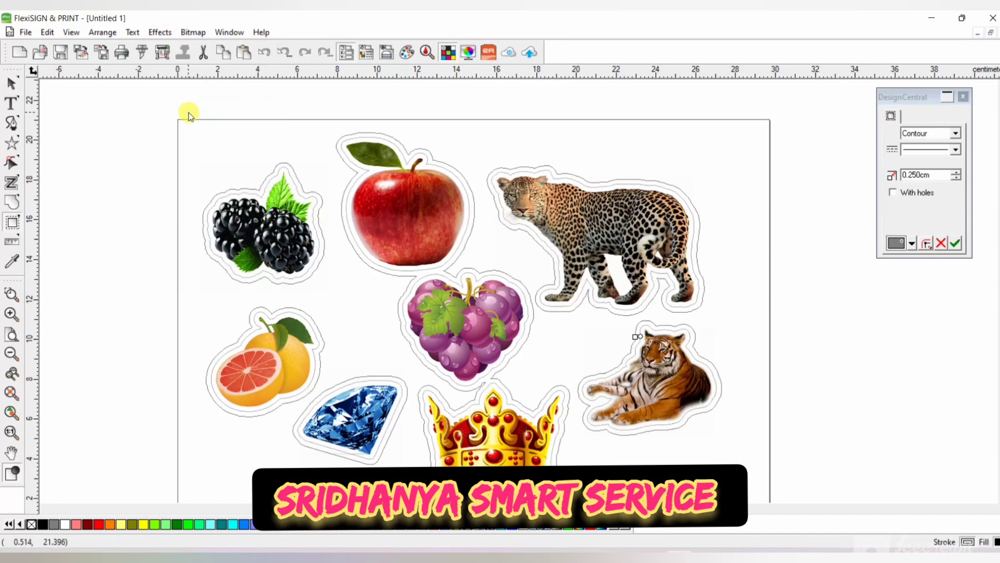
left_click(266, 54)
left_click(160, 32)
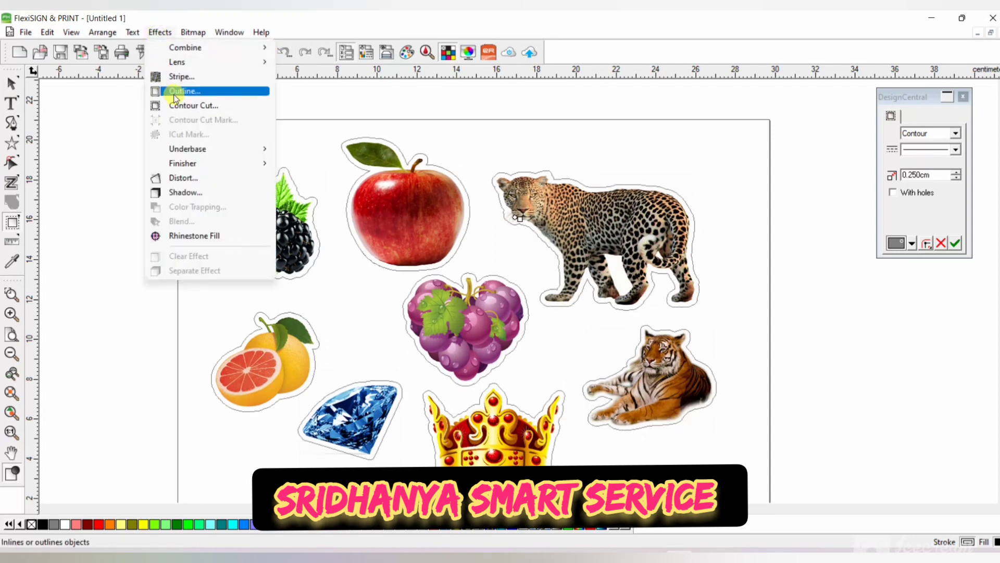
left_click(510, 118)
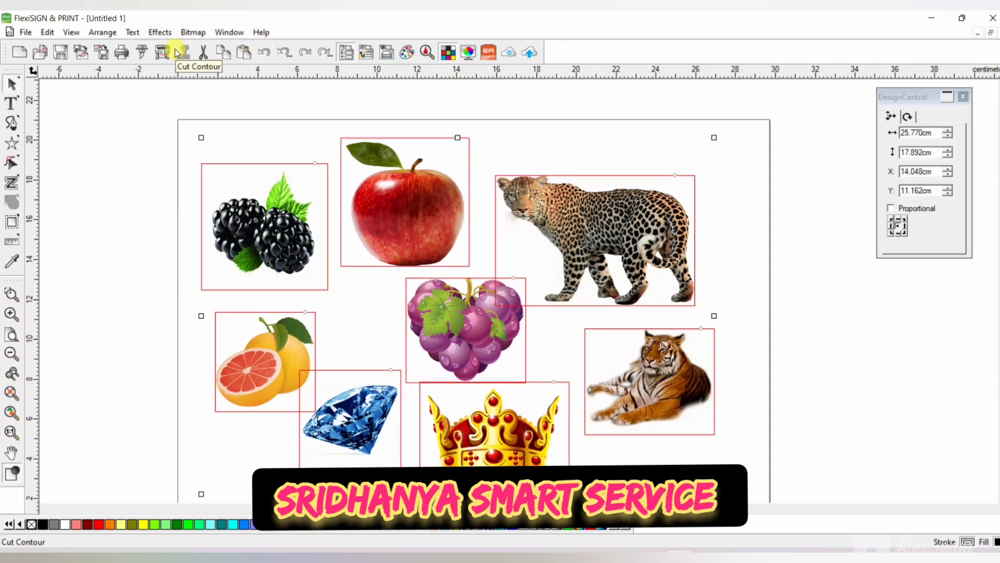
Place a horizontal guide across the page near the apple's top, at about Y 19.8 cm.
left_click(202, 98)
left_click_drag(122, 75, 410, 298)
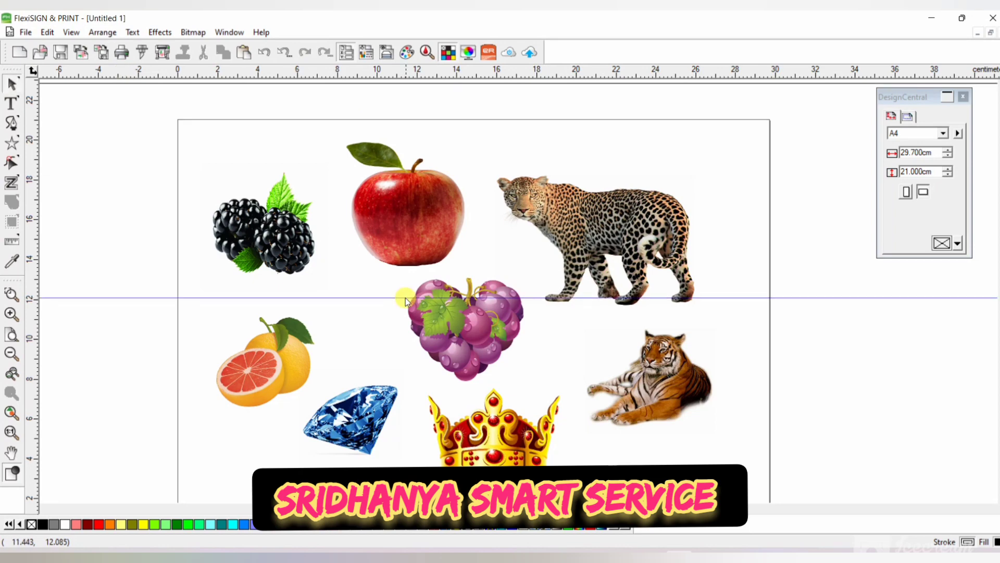
left_click(751, 298)
left_click_drag(750, 299, 766, 143)
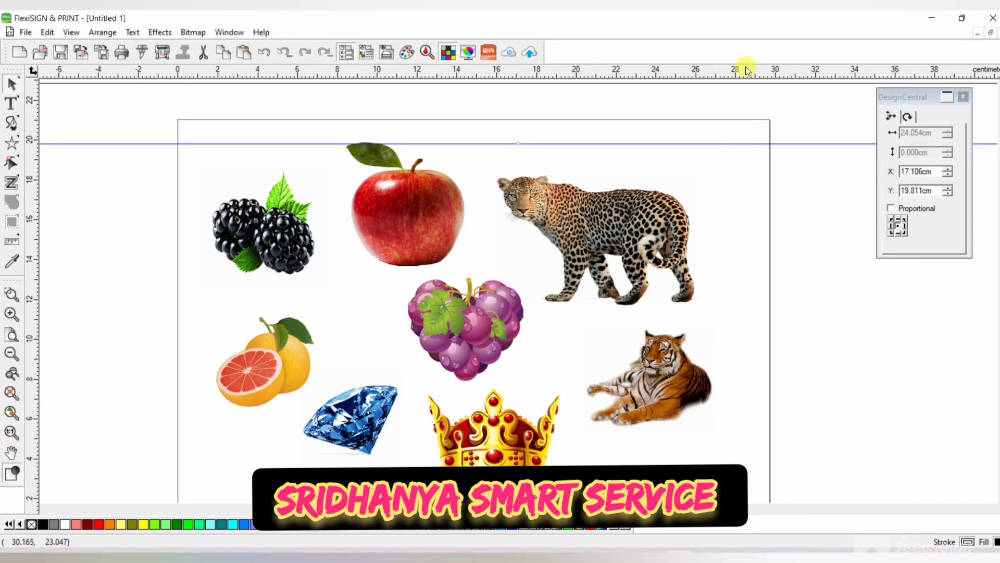
Select all the images again and recreate their contour cut, keeping the 0.25 cm offset.
left_click(159, 33)
left_click(257, 85)
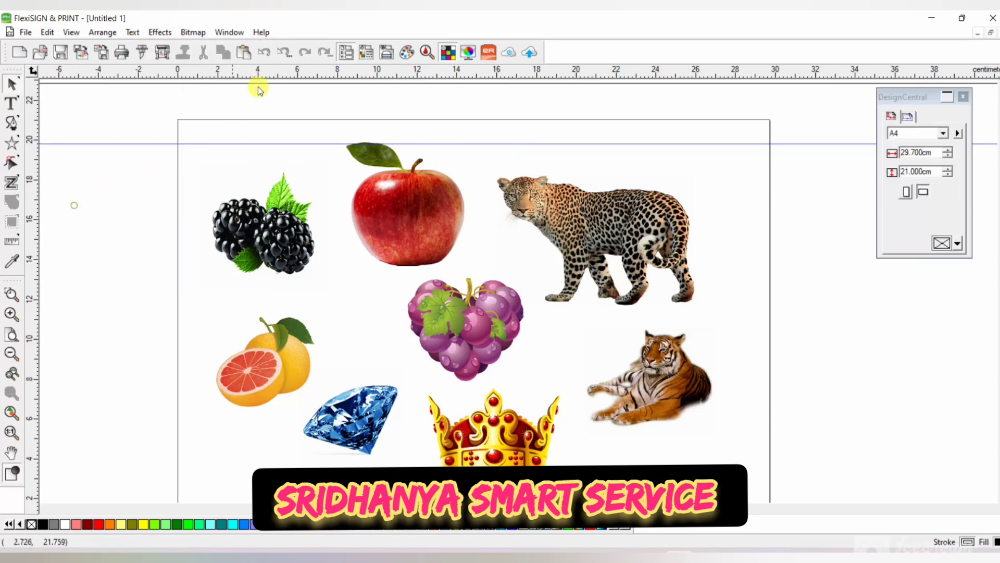
left_click_drag(159, 105, 797, 522)
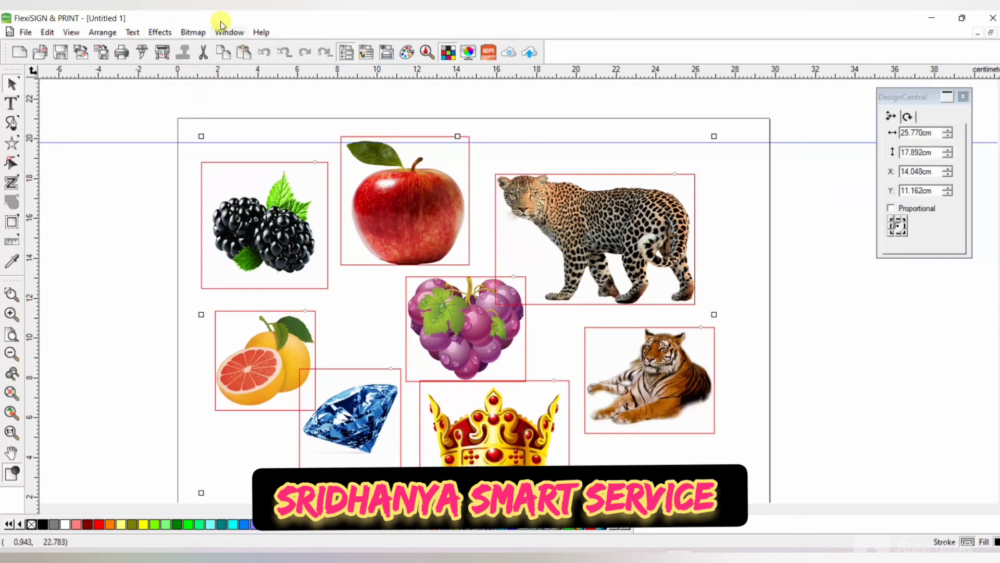
left_click(160, 33)
left_click(179, 106)
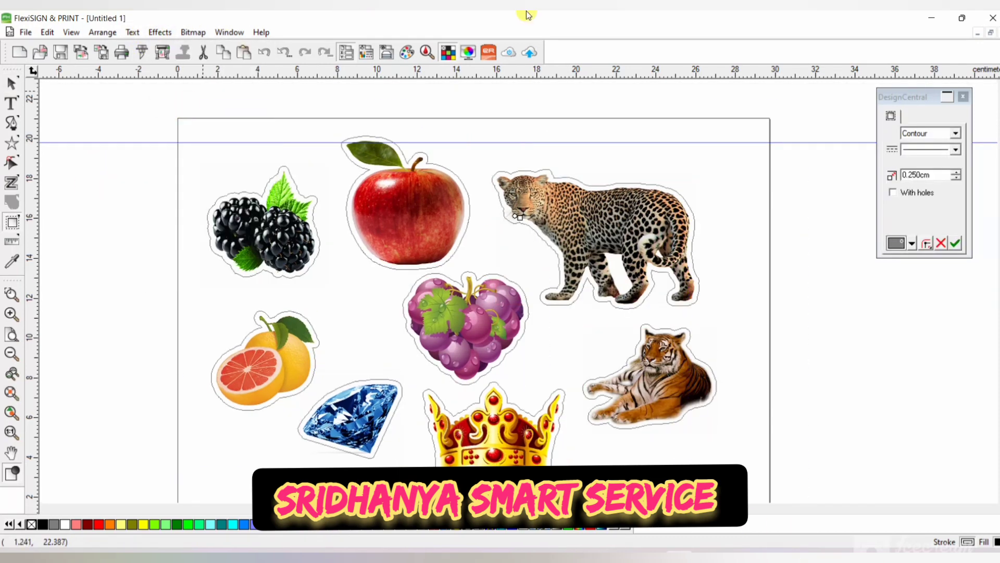
left_click(956, 243)
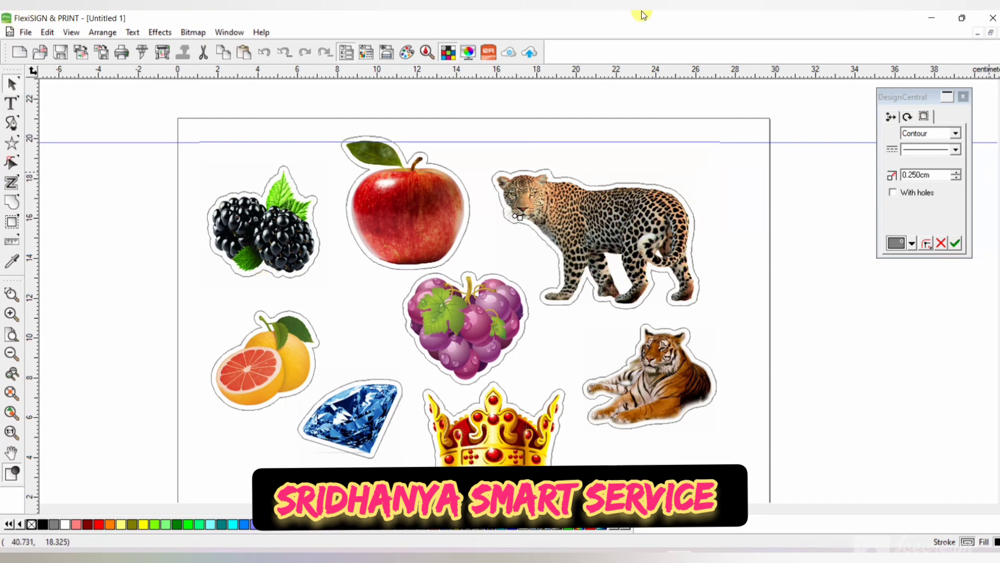
left_click(160, 32)
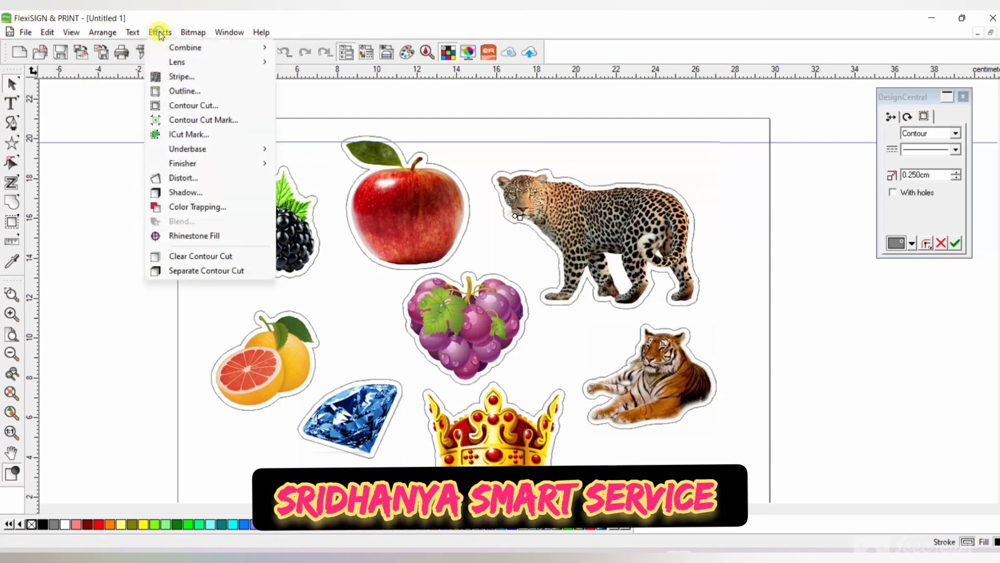
left_click(206, 115)
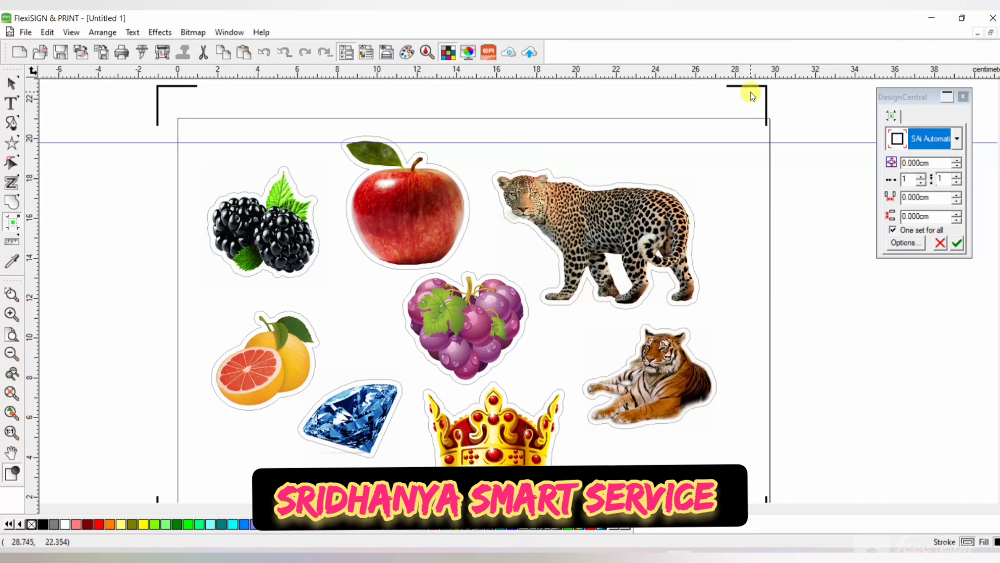
key("Escape")
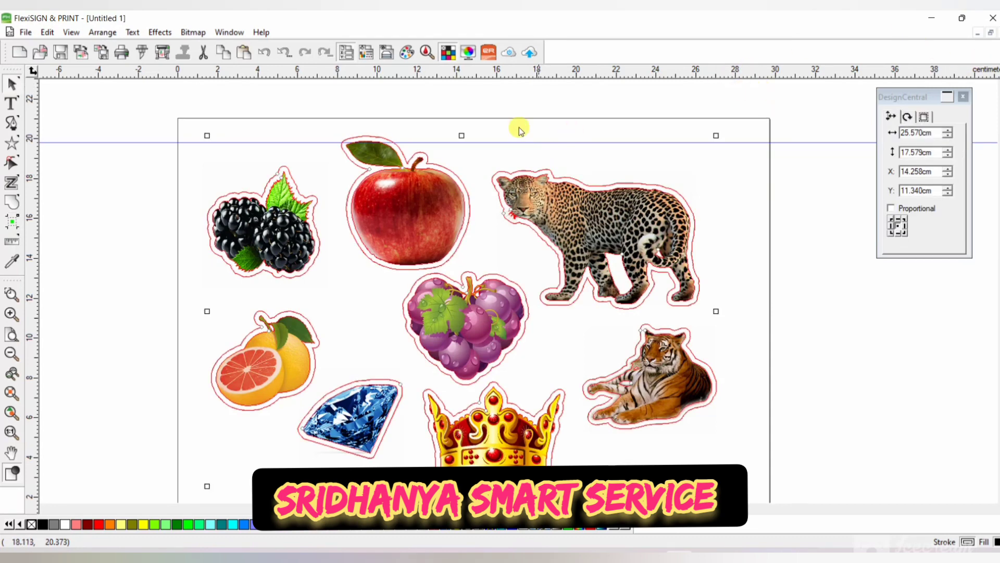
Add one set of SAi Automatic contour cut marks around all the contoured images, with vertical spacing set to 3 mm.
left_click(292, 94)
left_click_drag(111, 103, 797, 518)
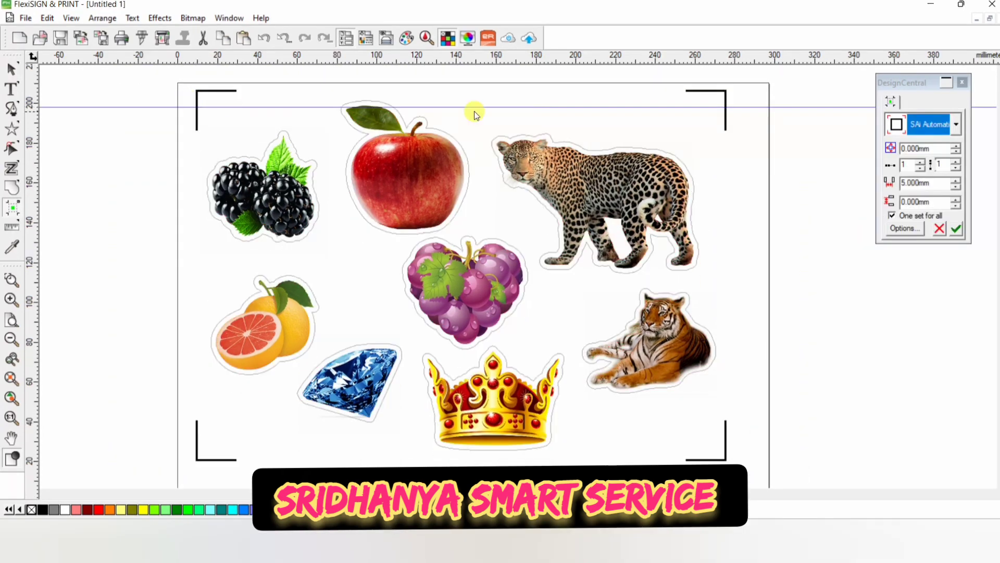
scroll(996, 242, "down", 2)
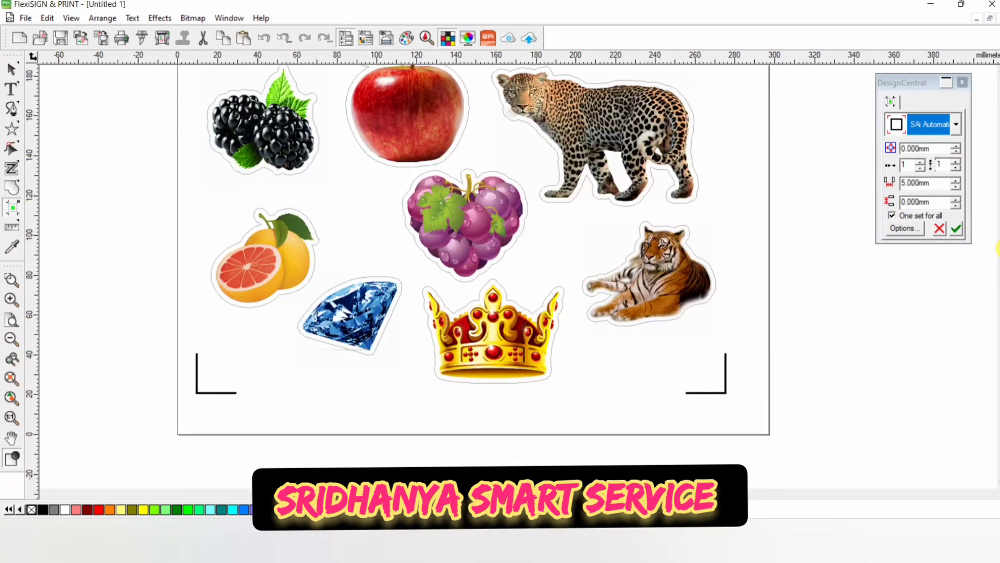
scroll(996, 240, "up", 3)
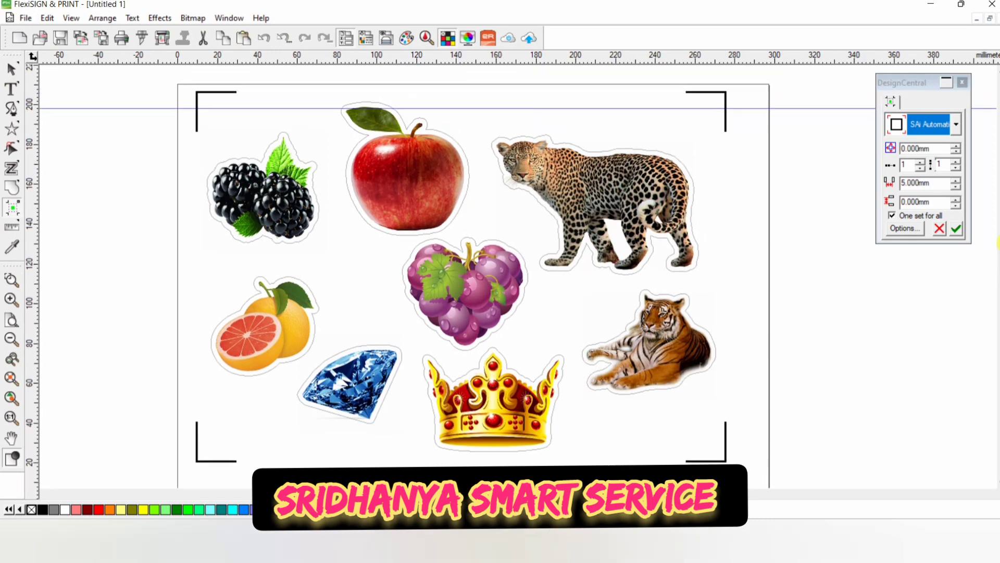
scroll(996, 240, "down", 1)
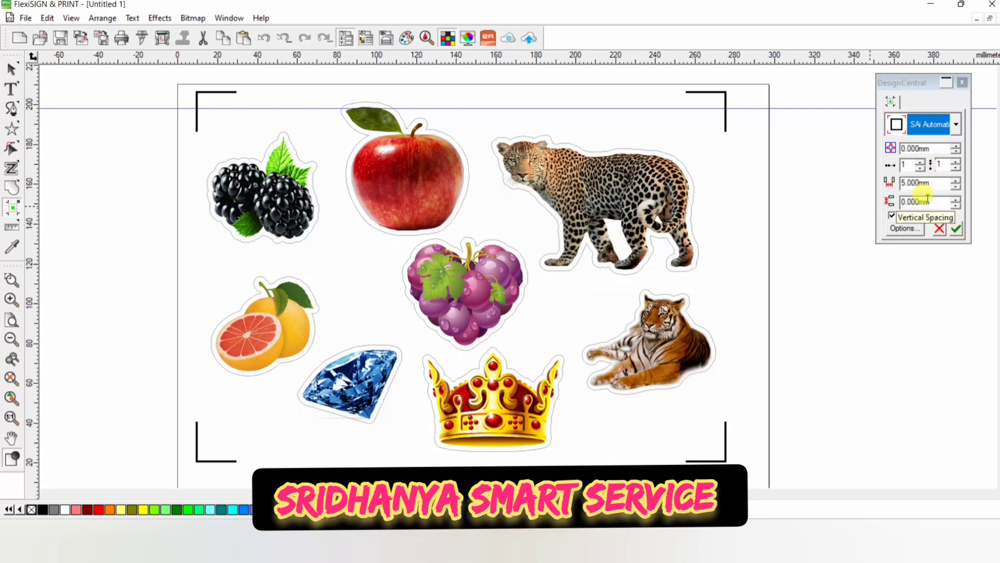
left_click_drag(937, 201, 872, 199)
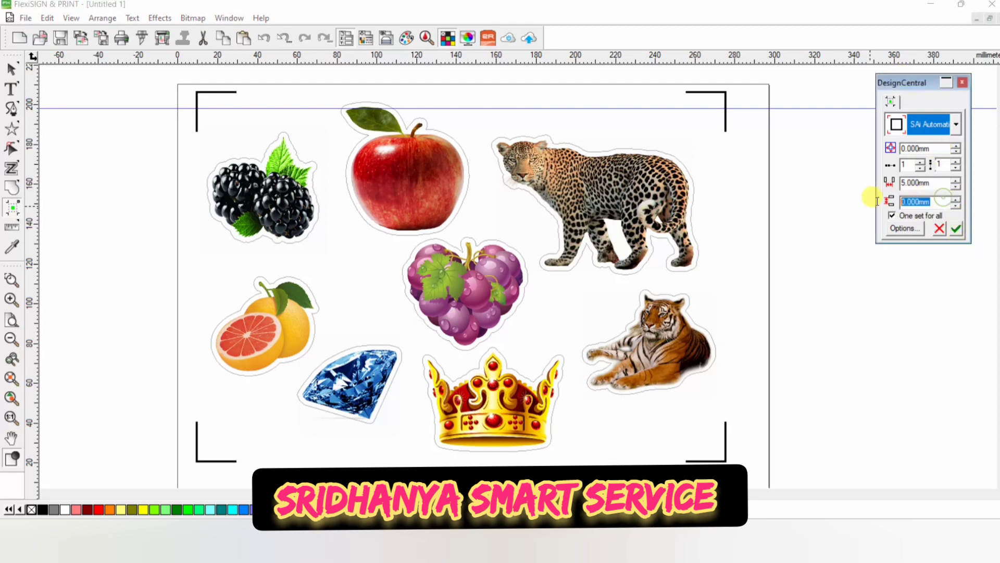
type("3")
key("Return")
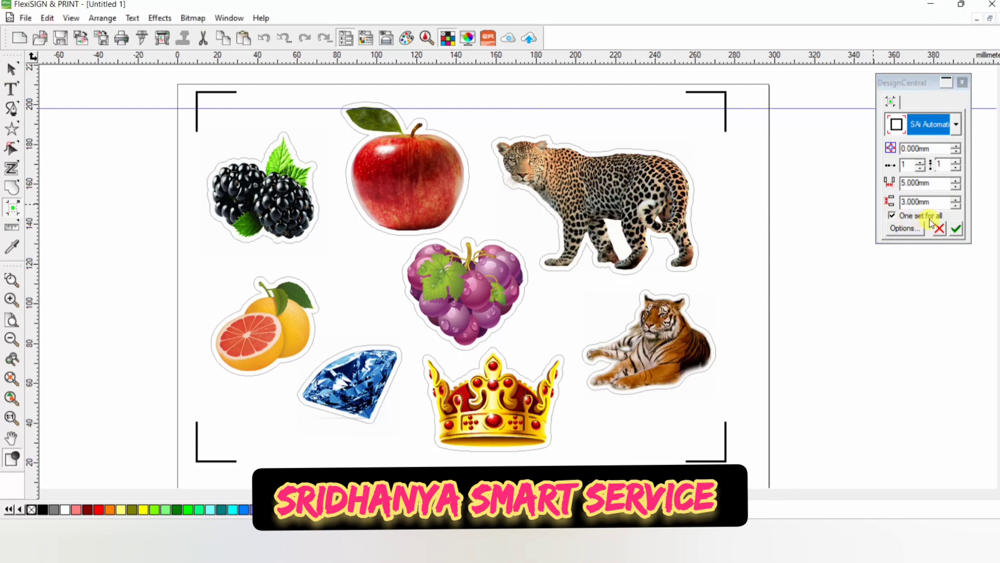
left_click(958, 227)
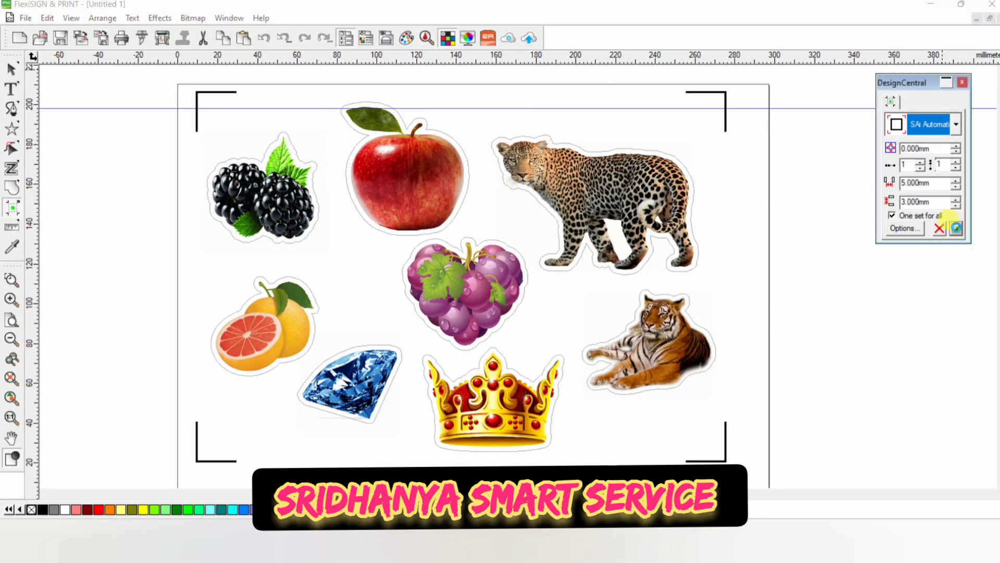
Open the print settings with the printer orientation matched to the document, check the page preview, and close without printing.
left_click(24, 20)
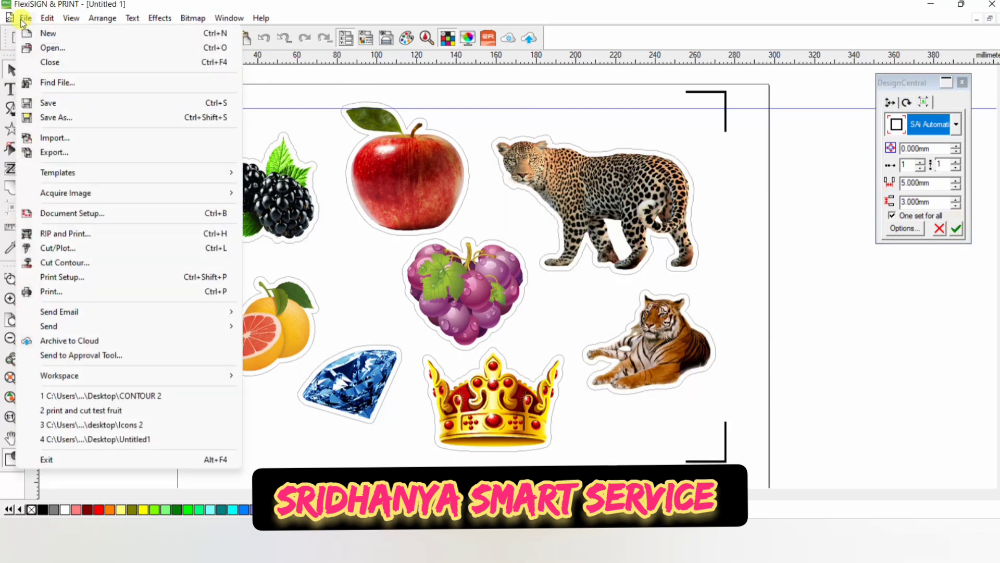
left_click(57, 291)
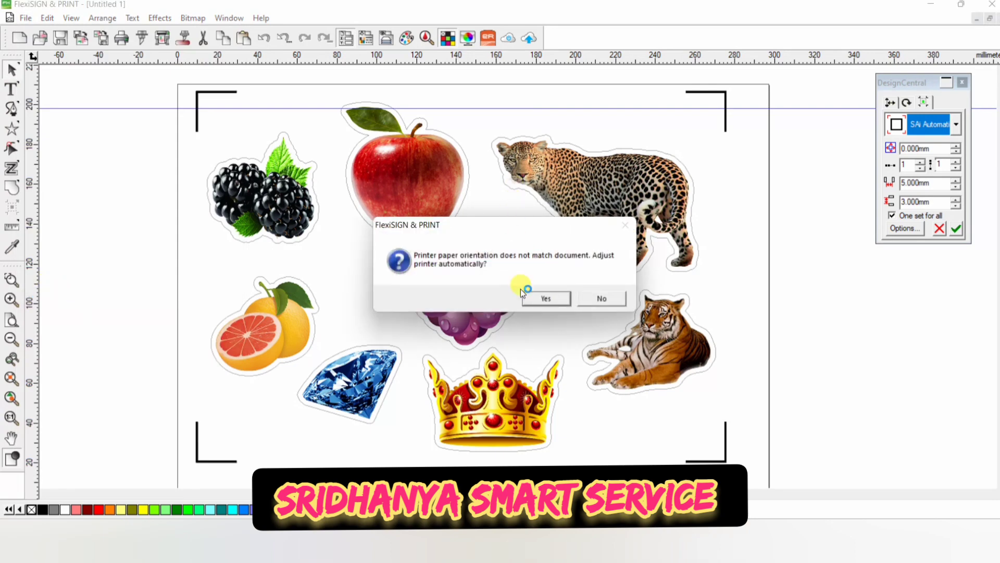
left_click(530, 295)
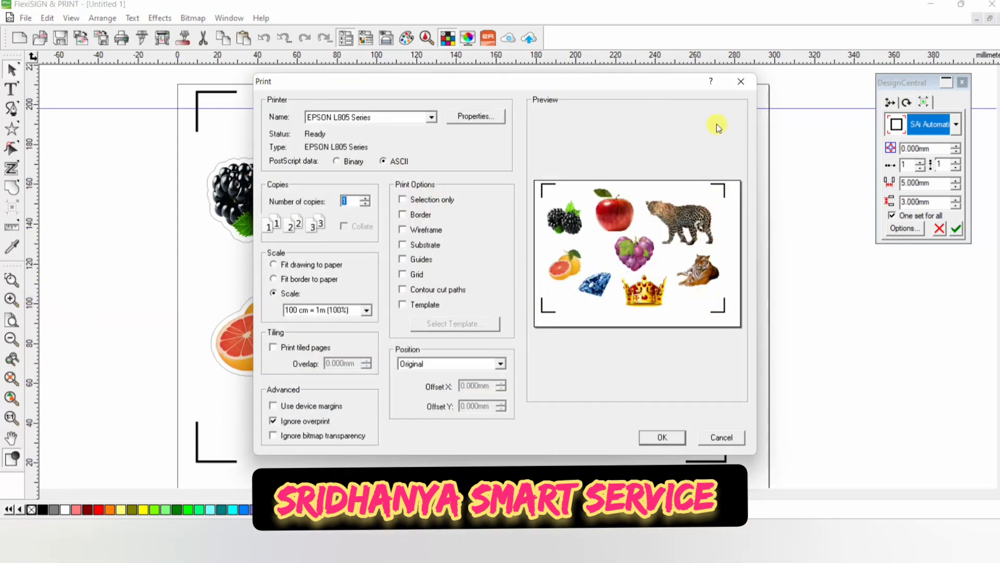
left_click(741, 81)
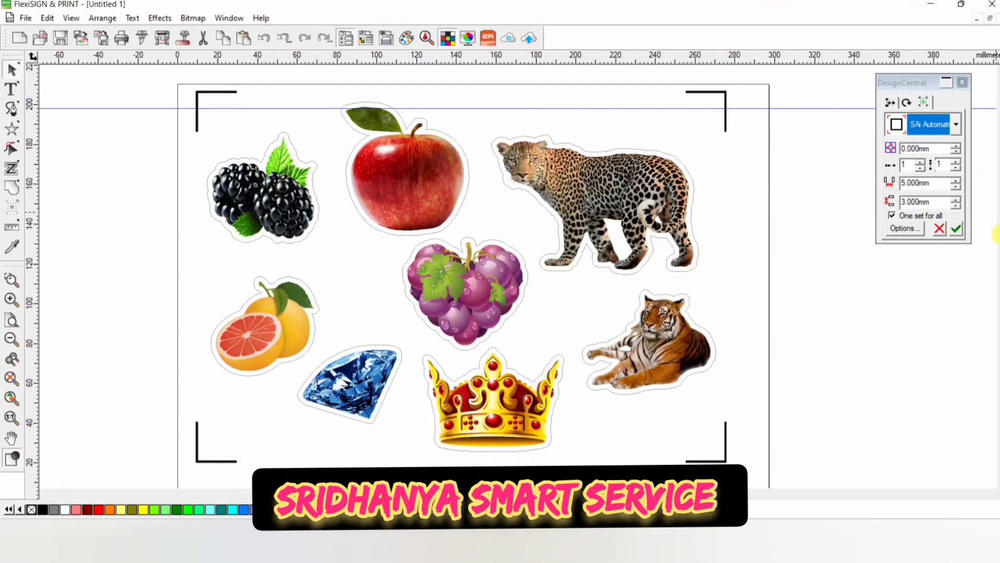
Undo the contour cut marks and delete the horizontal guide at the apple's top.
left_click(12, 339)
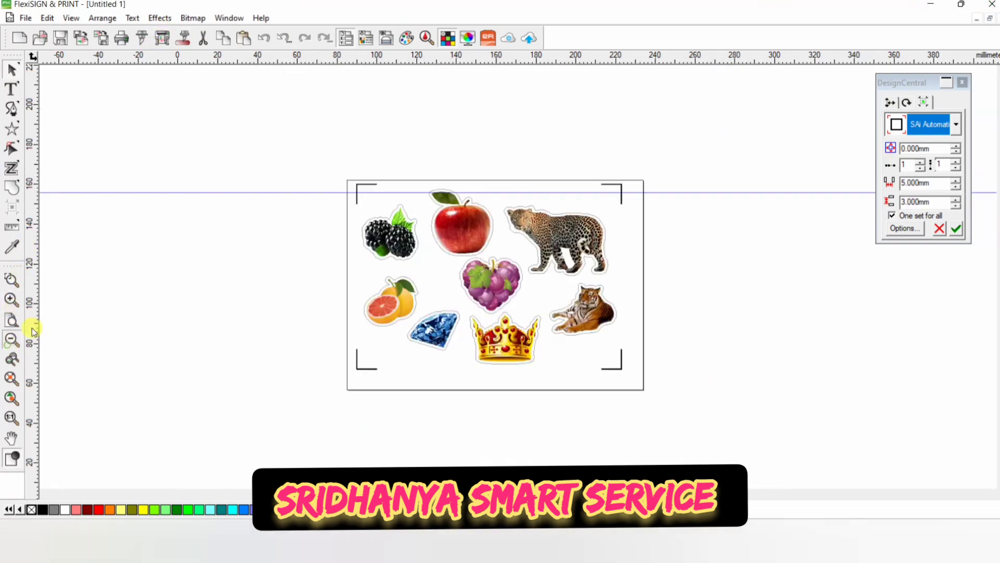
left_click(264, 38)
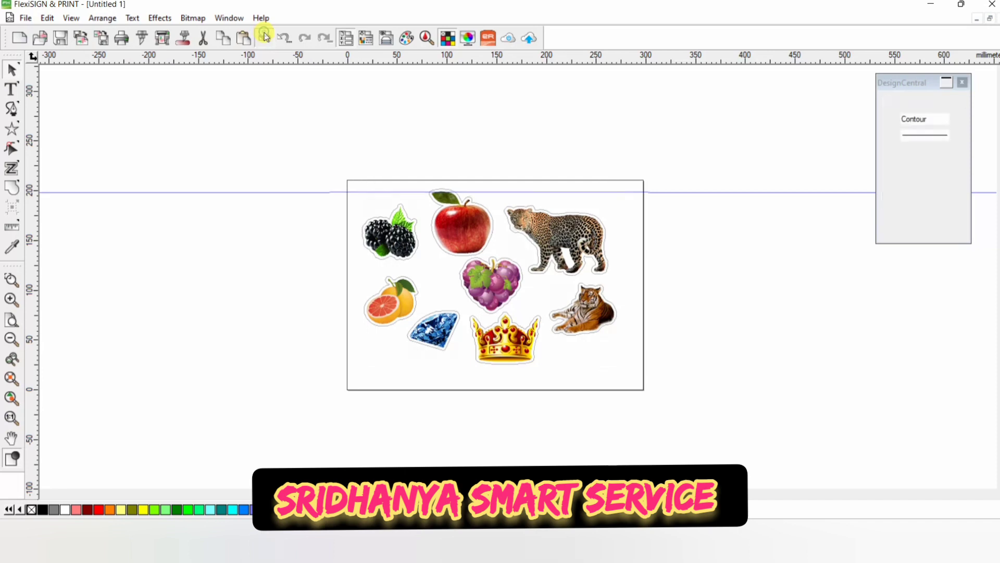
left_click_drag(344, 169, 656, 419)
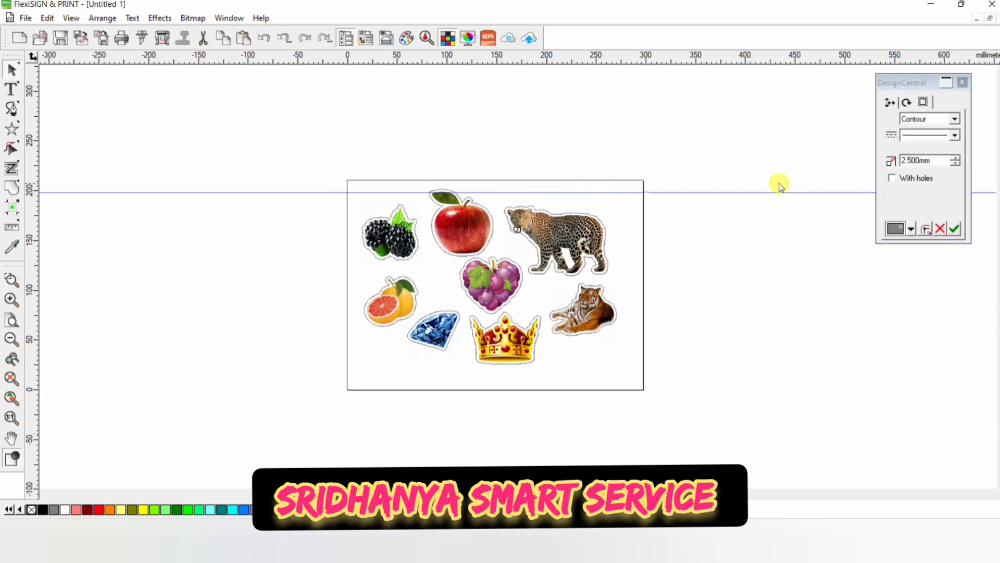
left_click(765, 193)
key("Delete")
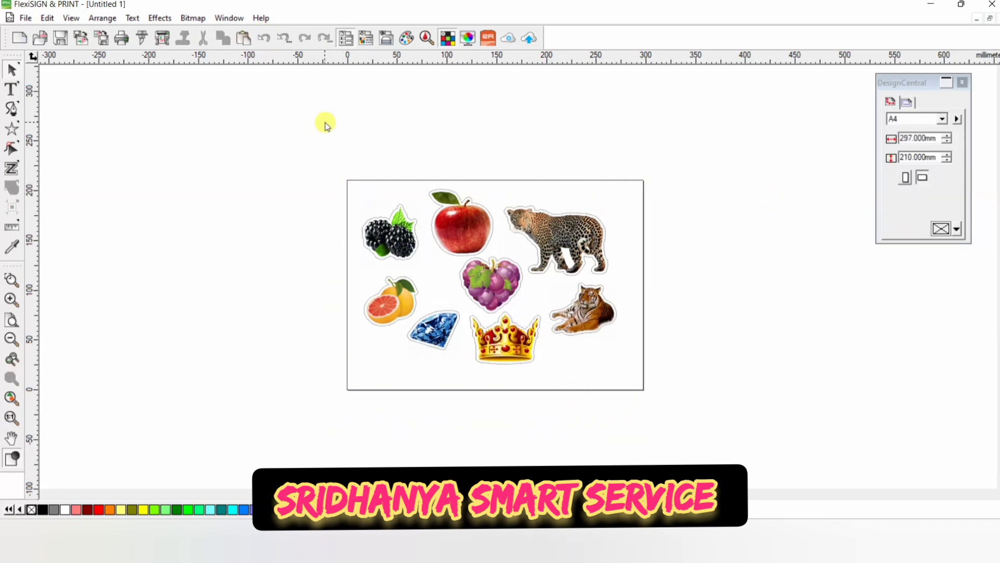
Move all the contoured images together about 4 mm right and 6 mm down, to about X 146.5 mm and Y 107.5 mm.
left_click_drag(306, 150, 633, 425)
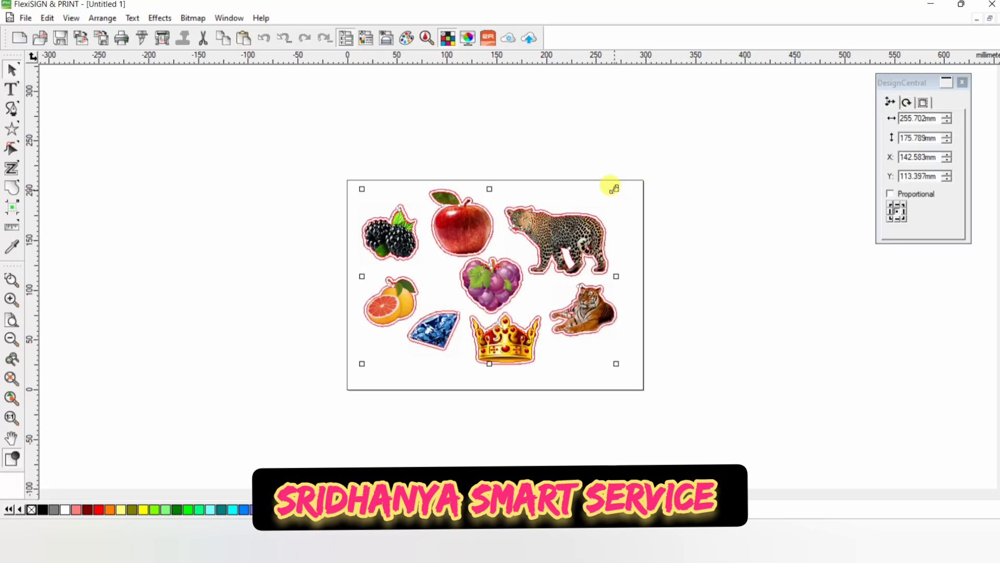
left_click_drag(614, 189, 617, 194)
key("Right")
key("Right")
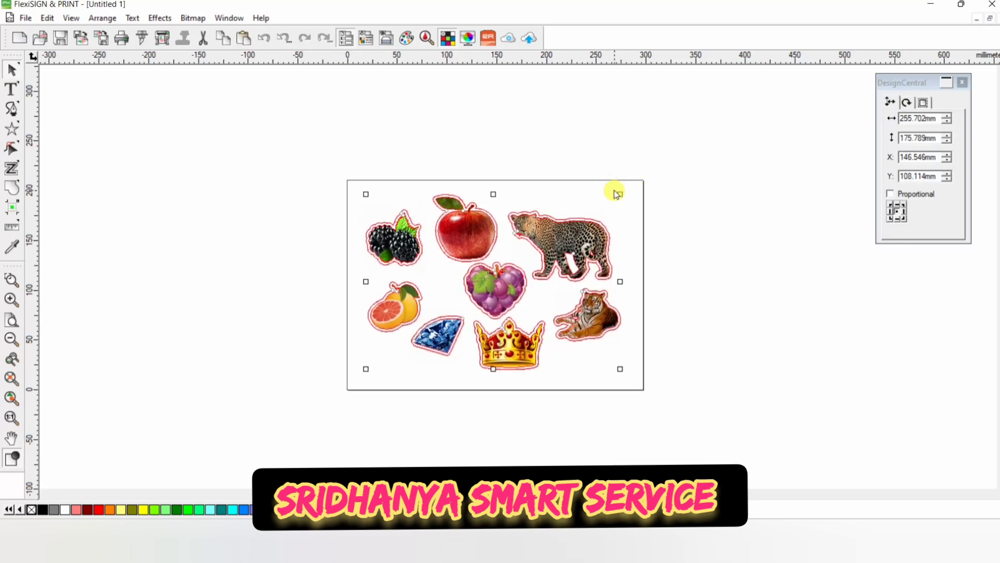
key("Down")
key("Down")
left_click(682, 156)
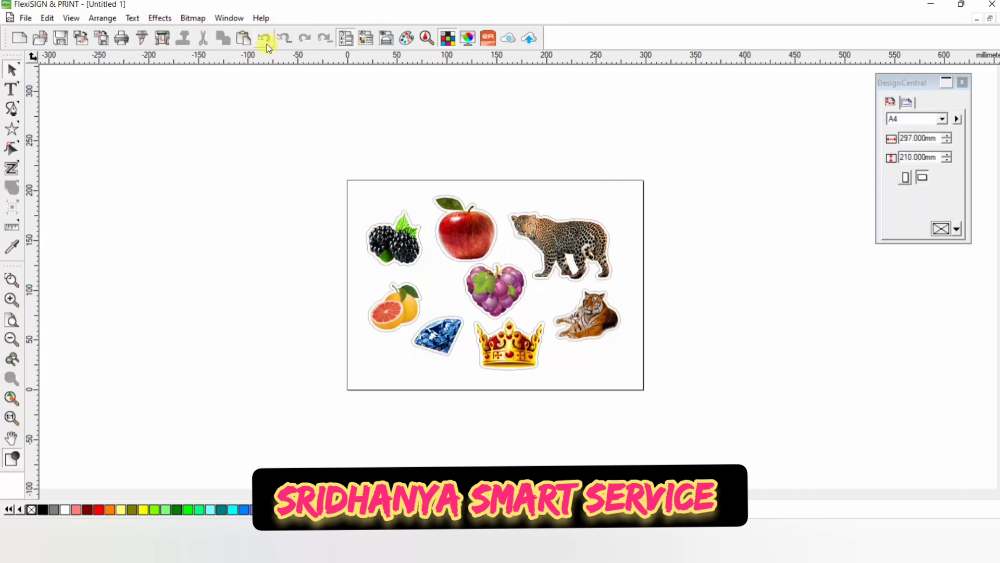
Print the A4 page with its images and contour cut marks on the EPSON L805, adjusting the printer orientation automatically to match the document.
left_click_drag(307, 138, 652, 409)
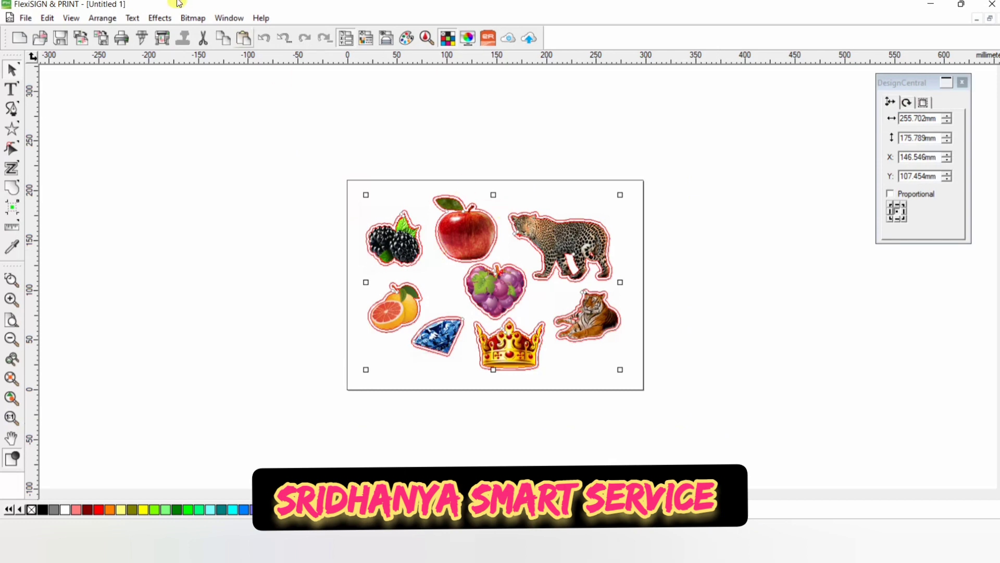
left_click(25, 18)
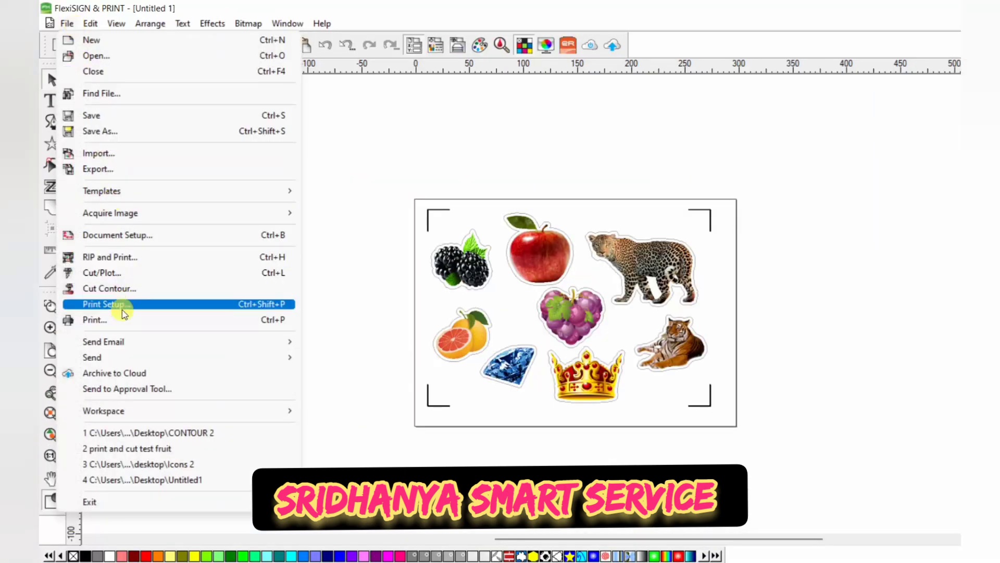
left_click(77, 291)
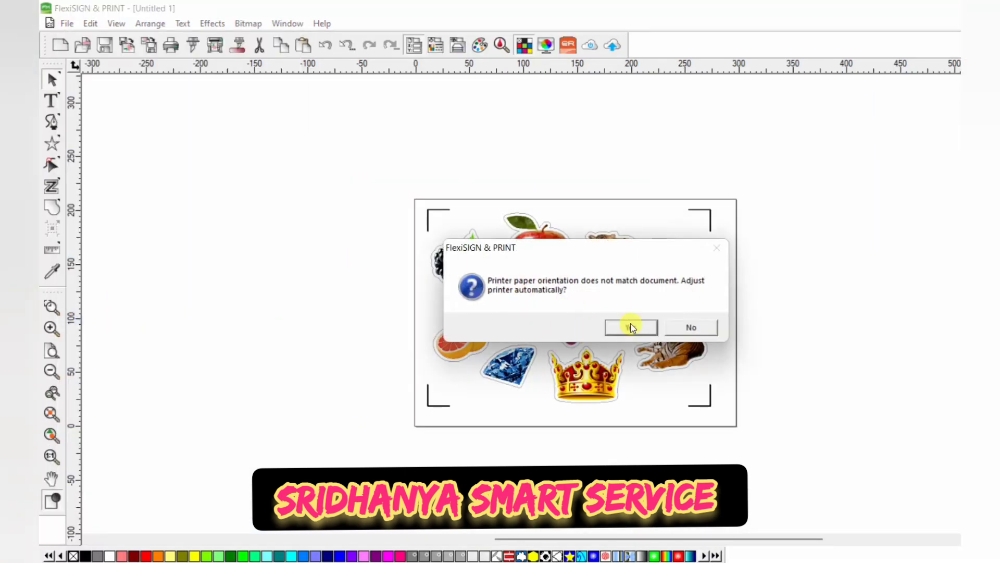
left_click(628, 326)
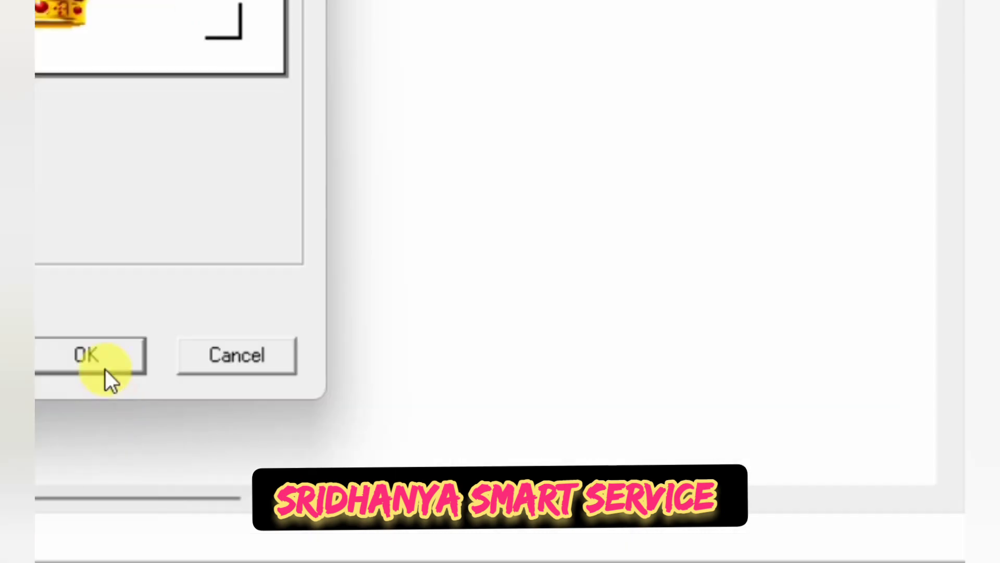
left_click(771, 483)
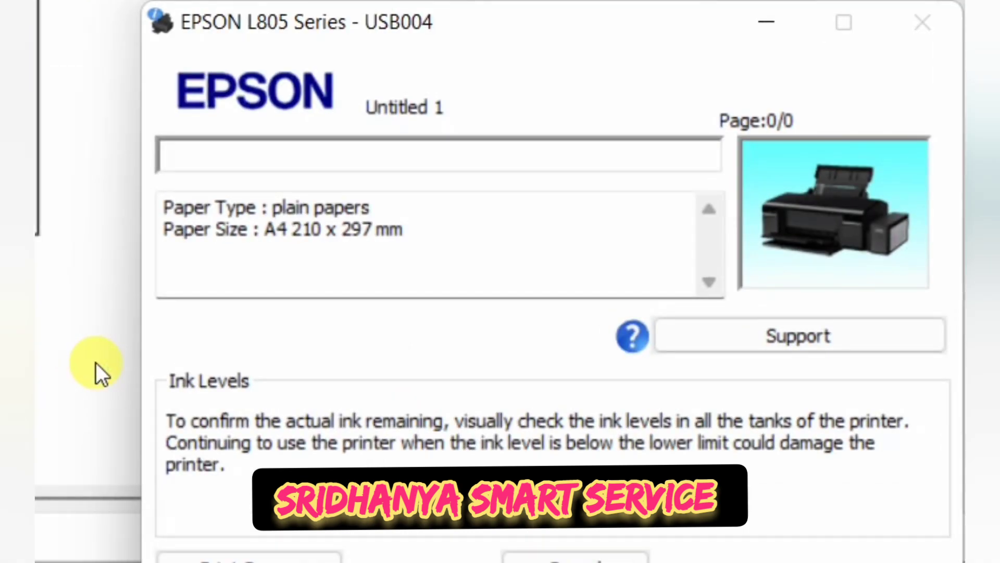